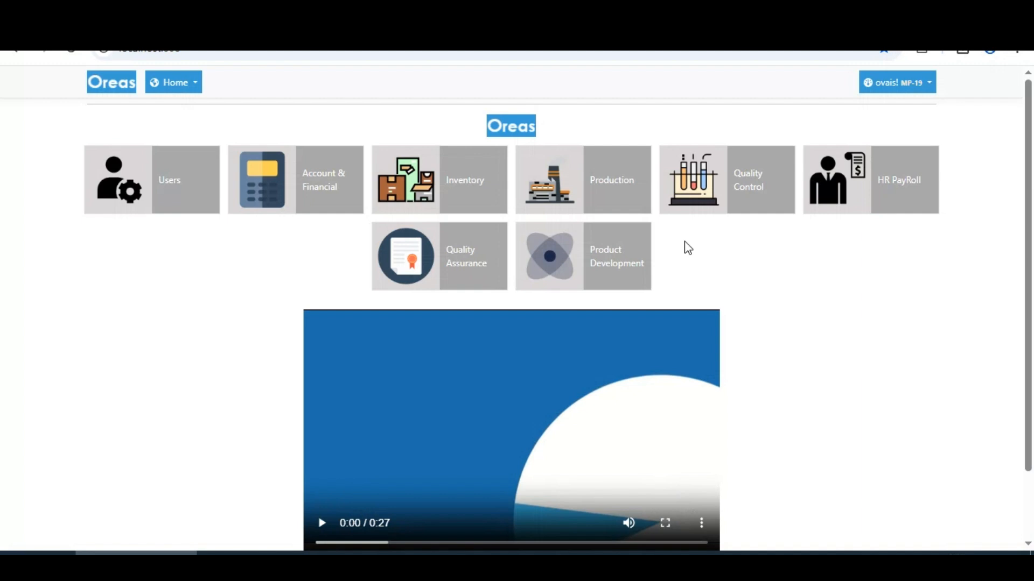
Step: Check the manufacturing options in the Production module and switch to the Quality Assurance module
{"action": "left_click", "coordinate": [601, 198]}
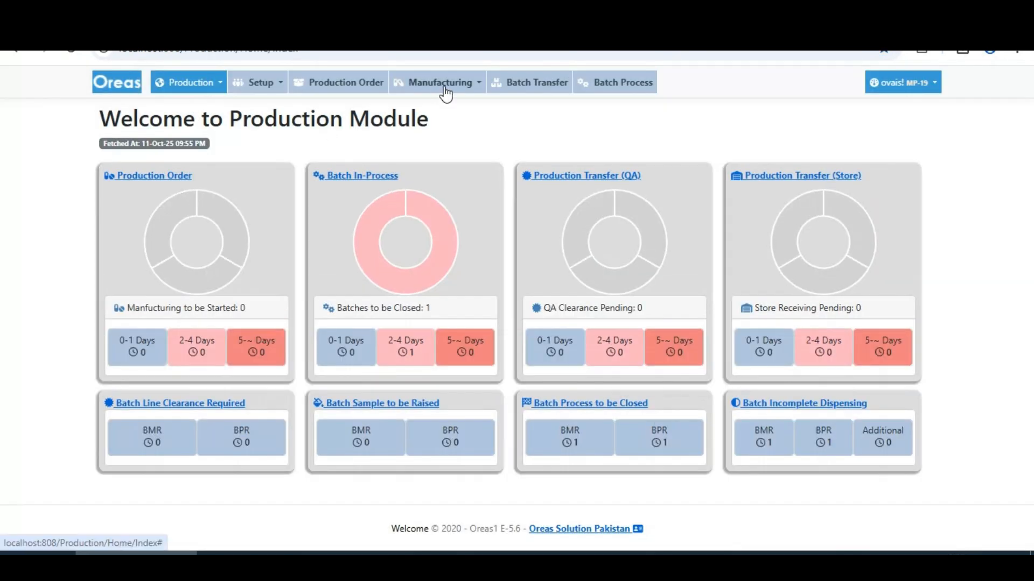
{"action": "left_click", "coordinate": [445, 90]}
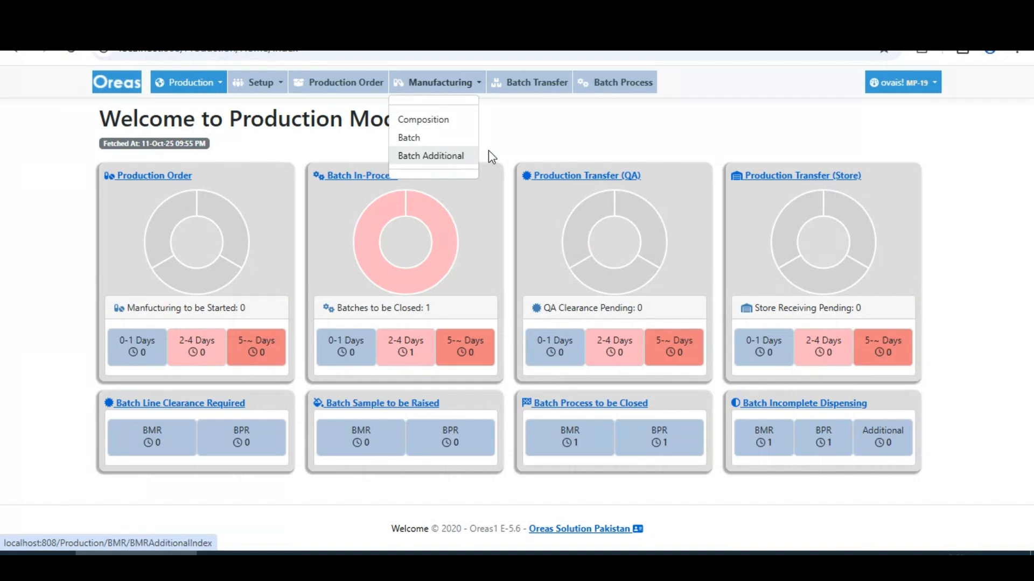
{"action": "left_click", "coordinate": [199, 90]}
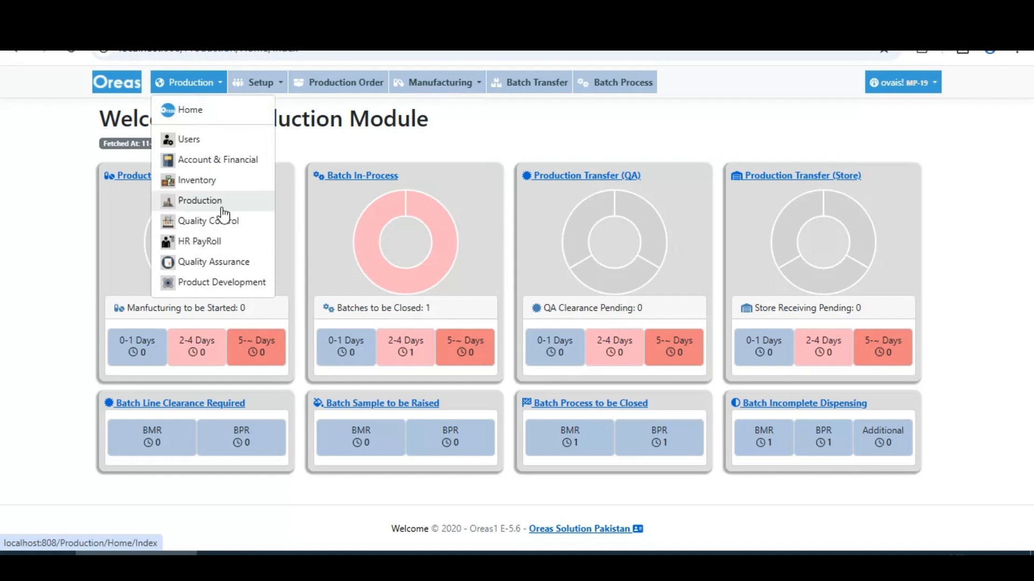
{"action": "left_click", "coordinate": [203, 264]}
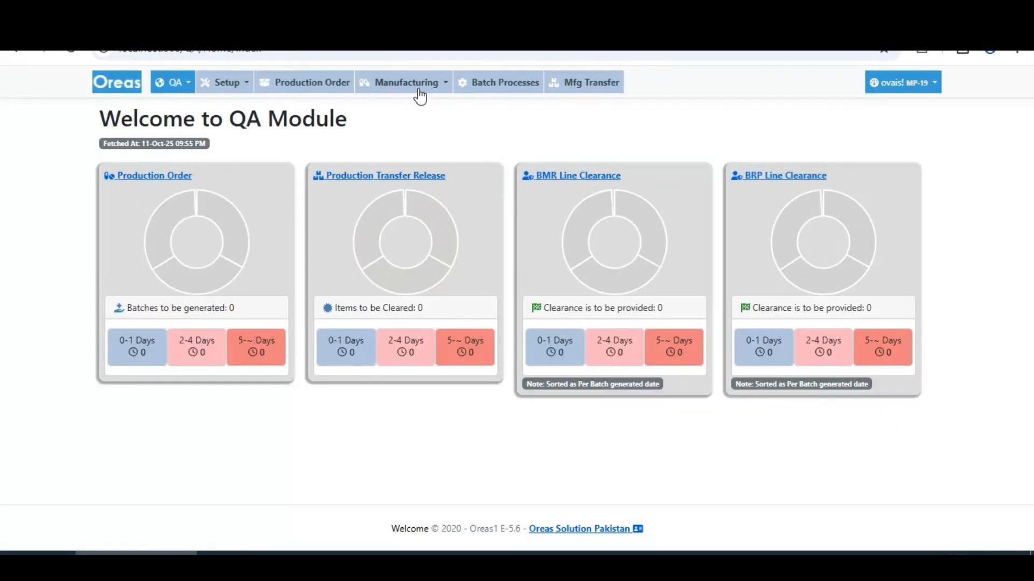
Step: Open the QA manufacturing batch records and look up the batch number of the Clarithromycin Tablet 500mg batch
{"action": "left_click", "coordinate": [421, 92]}
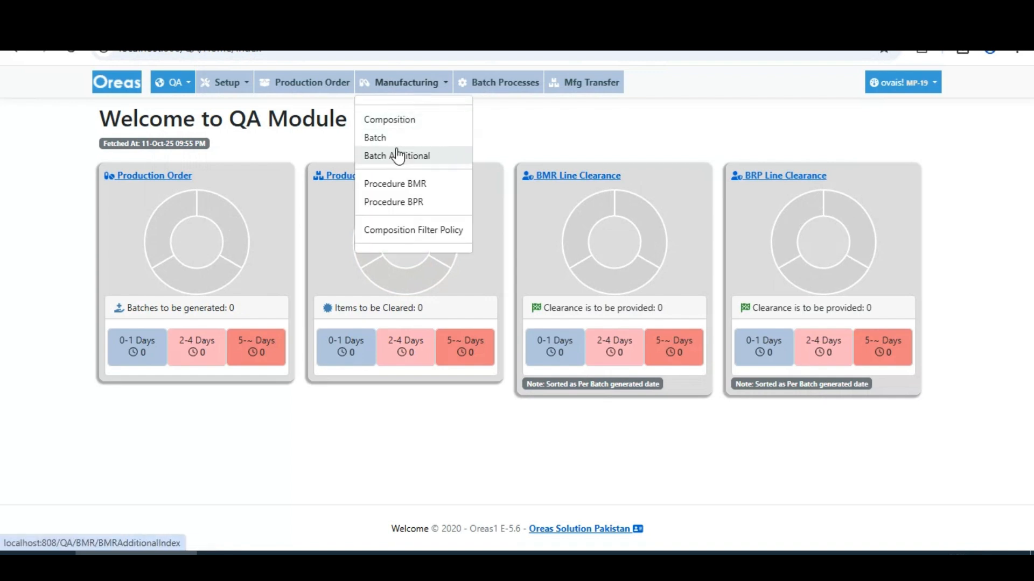
{"action": "left_click", "coordinate": [227, 130]}
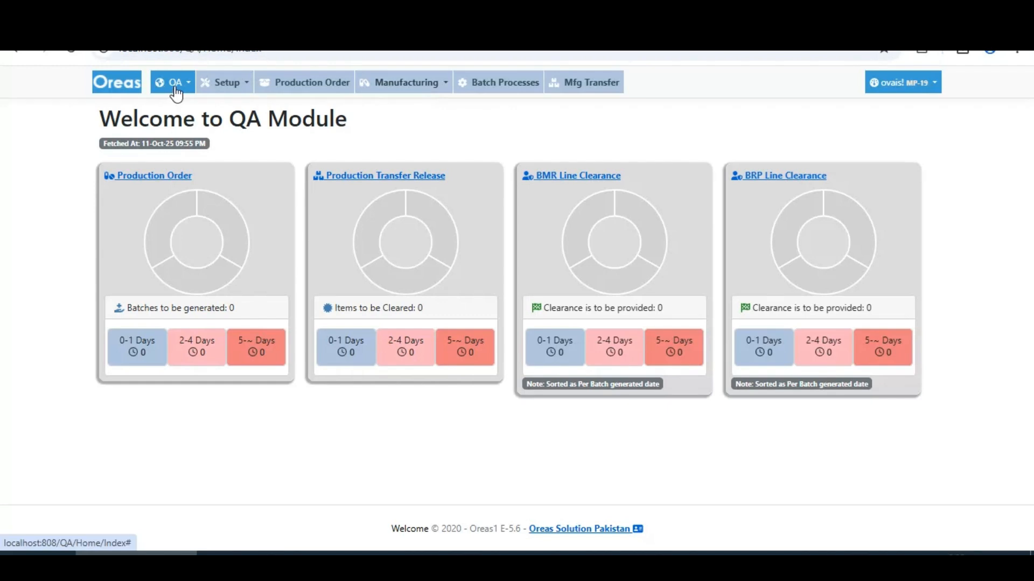
{"action": "left_click", "coordinate": [402, 92]}
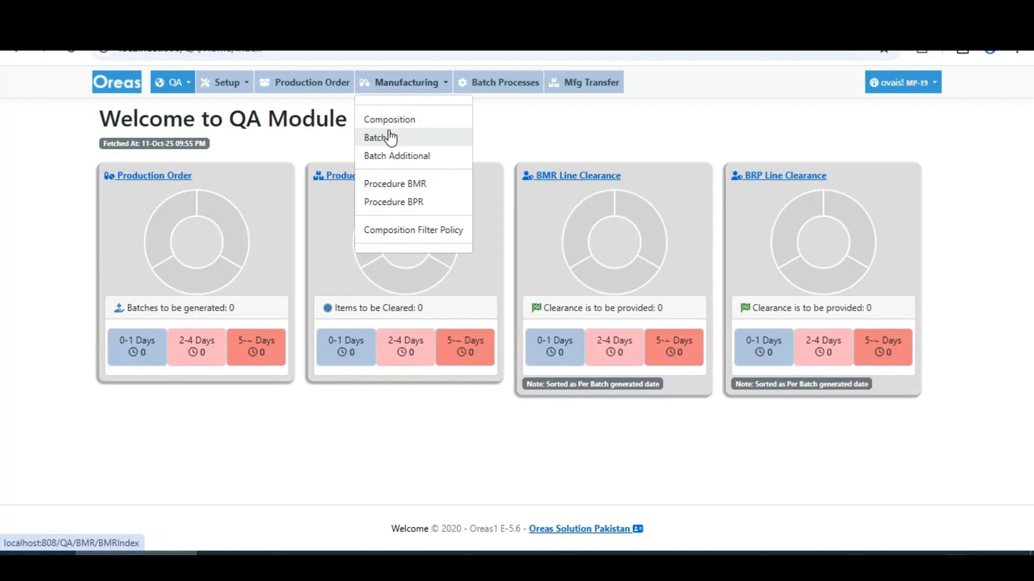
{"action": "left_click", "coordinate": [389, 138]}
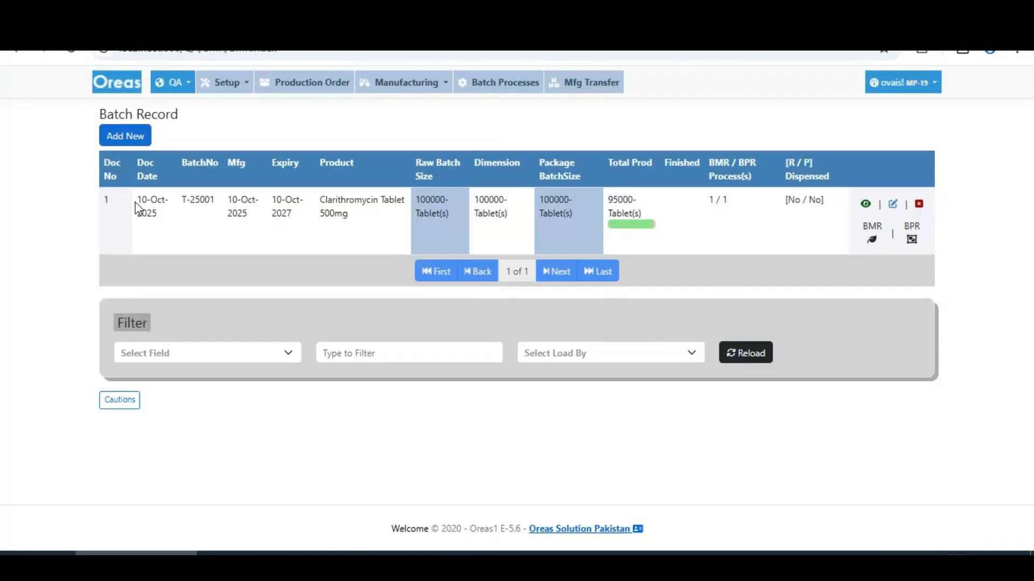
{"action": "left_click_drag", "start_coordinate": [181, 200], "coordinate": [215, 200]}
Step: Start a new BMR Additional record in QA manufacturing and assign batch T-25001 to it
{"action": "left_click", "coordinate": [425, 88]}
{"action": "left_click", "coordinate": [412, 157]}
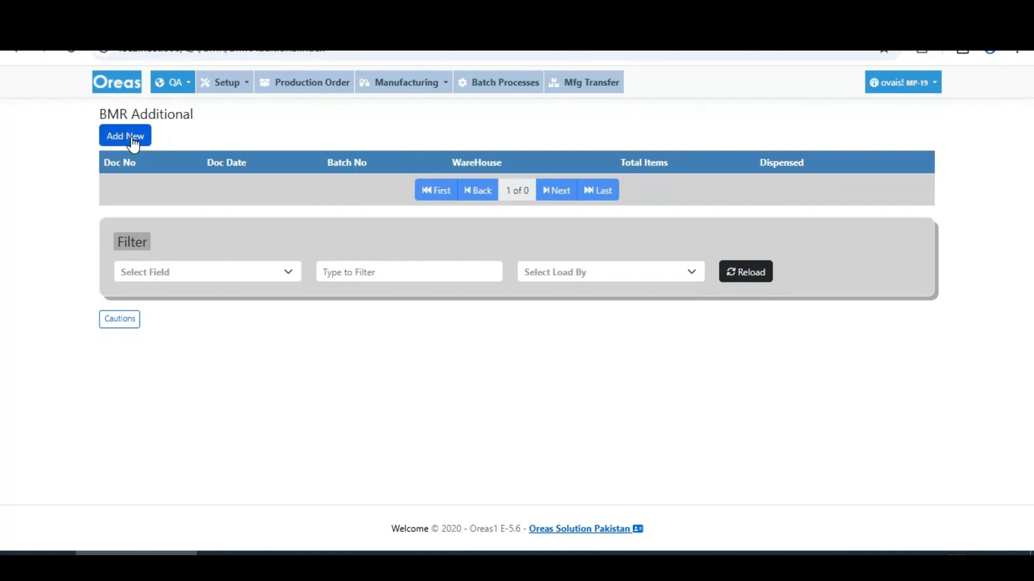
{"action": "left_click", "coordinate": [129, 138]}
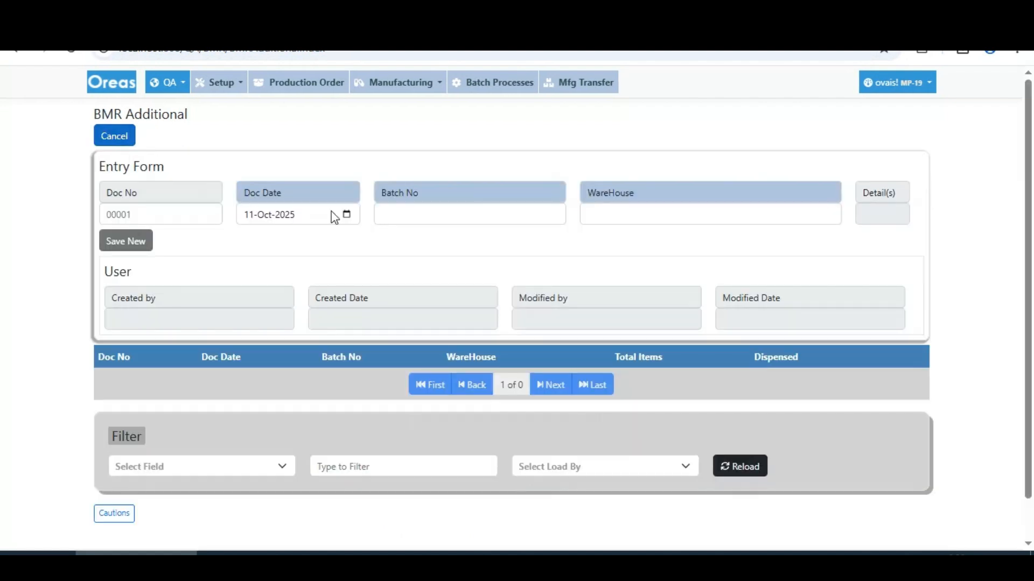
{"action": "left_click", "coordinate": [154, 216]}
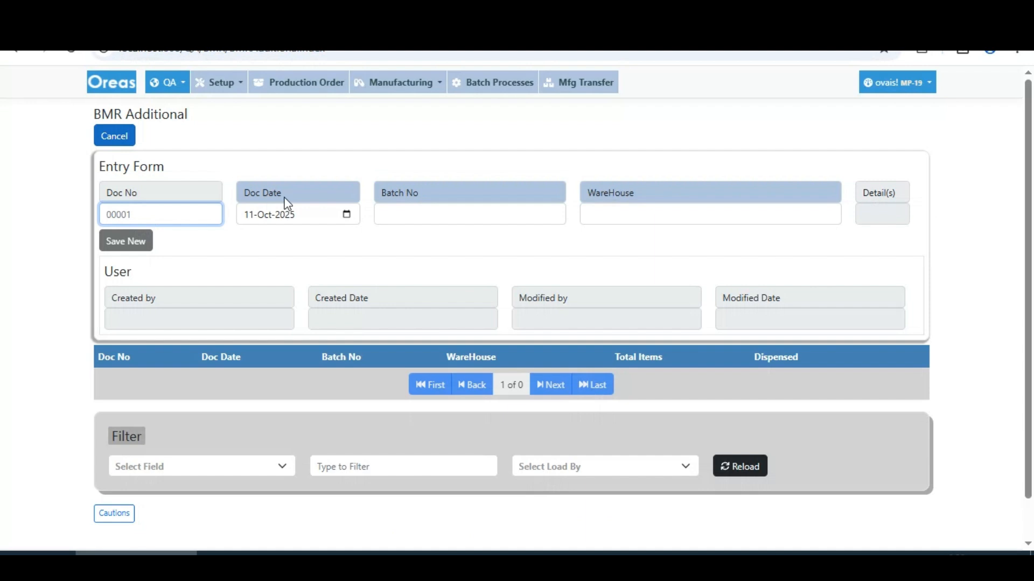
{"action": "left_click", "coordinate": [413, 219]}
{"action": "left_click", "coordinate": [589, 161]}
{"action": "type", "text": "T-25001"}
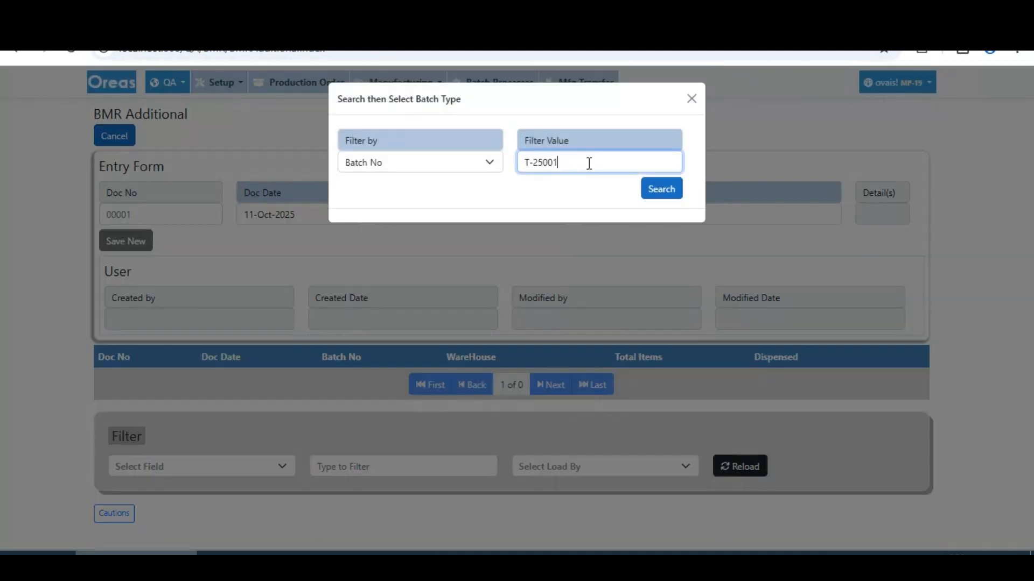
{"action": "key", "text": "Return"}
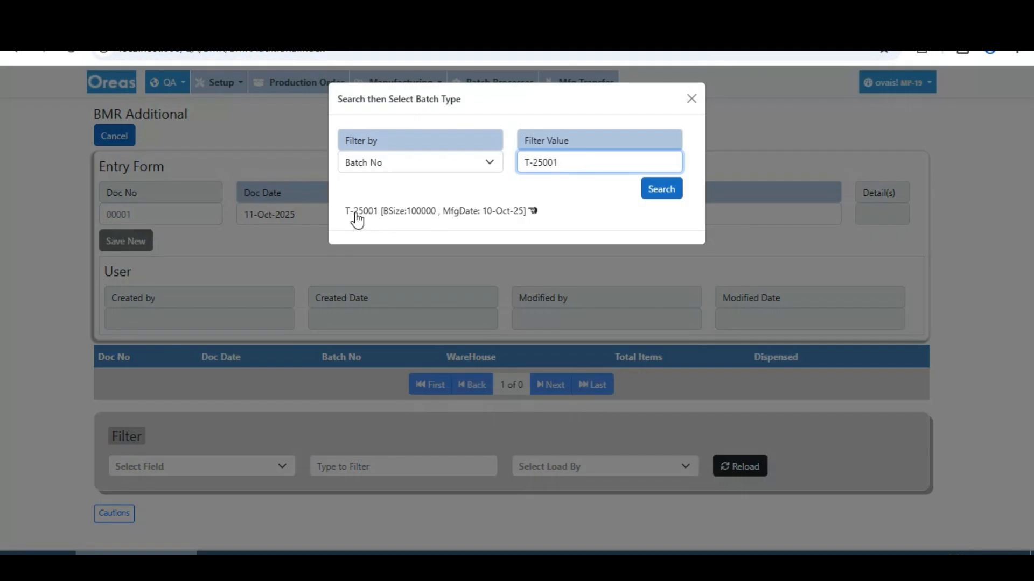
{"action": "left_click", "coordinate": [357, 218]}
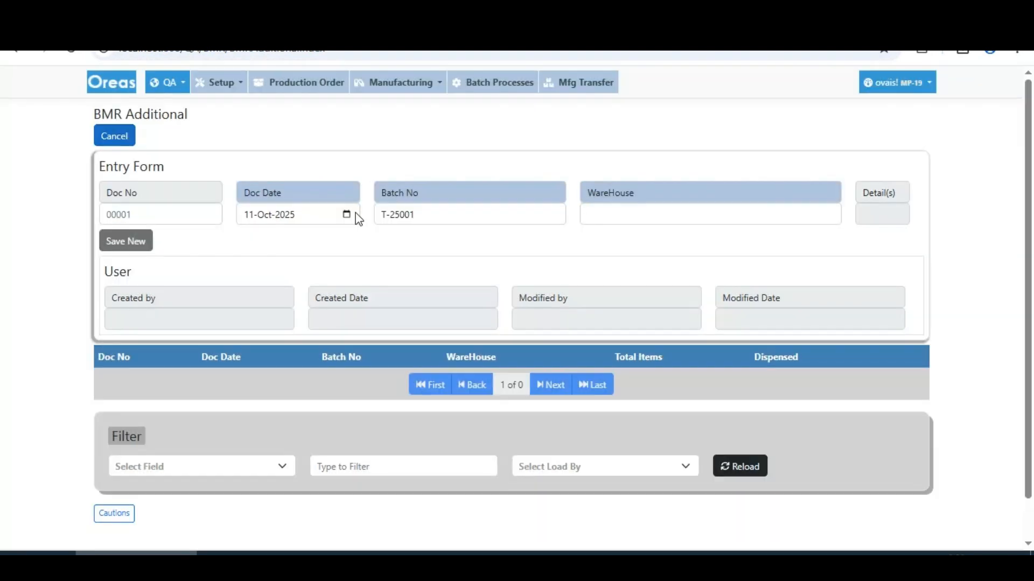
Step: Set the record's warehouse to Raw Material Store and save it as a new BMR Additional document
{"action": "left_click", "coordinate": [660, 216]}
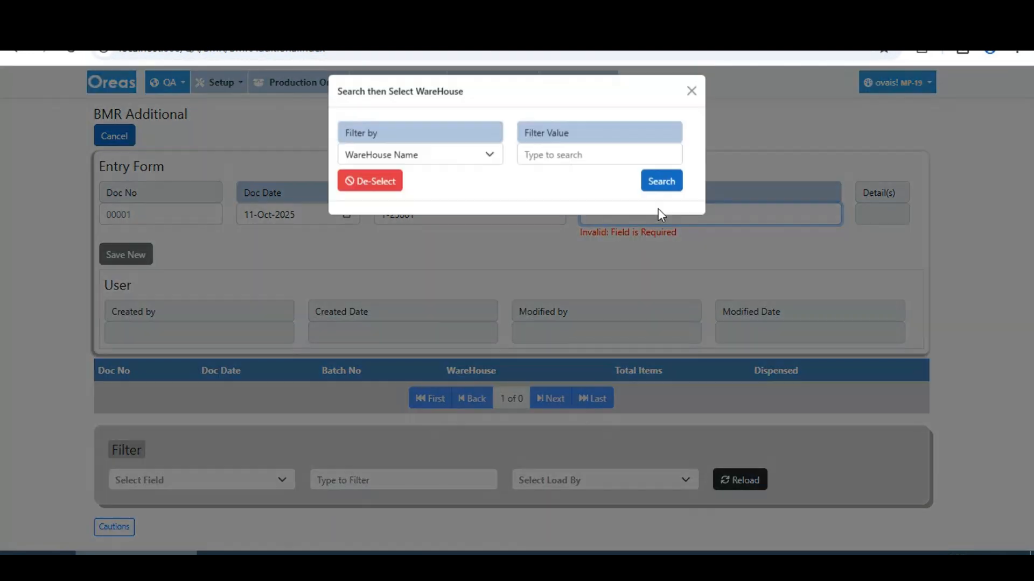
{"action": "left_click", "coordinate": [665, 193]}
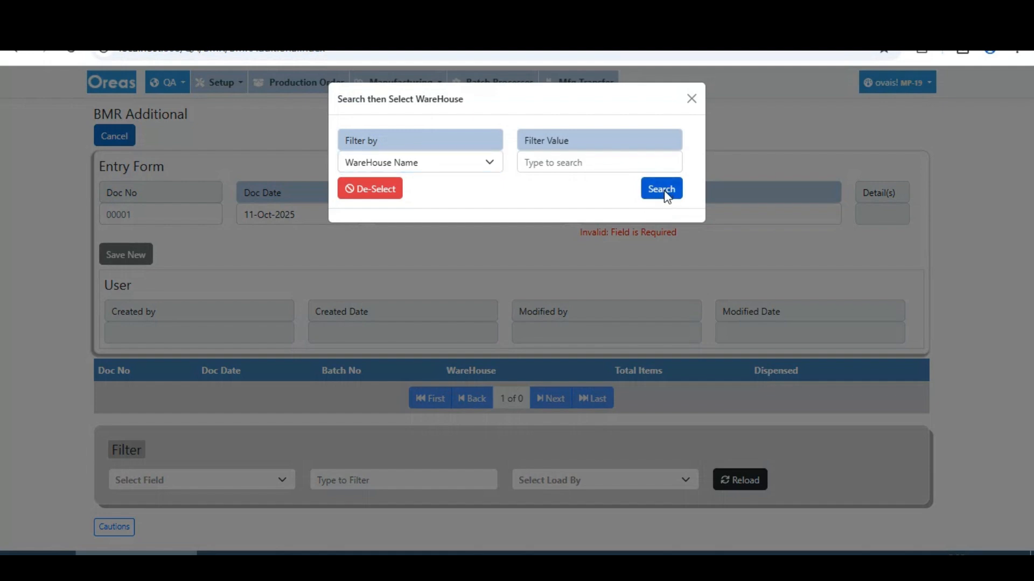
{"action": "left_click", "coordinate": [372, 276]}
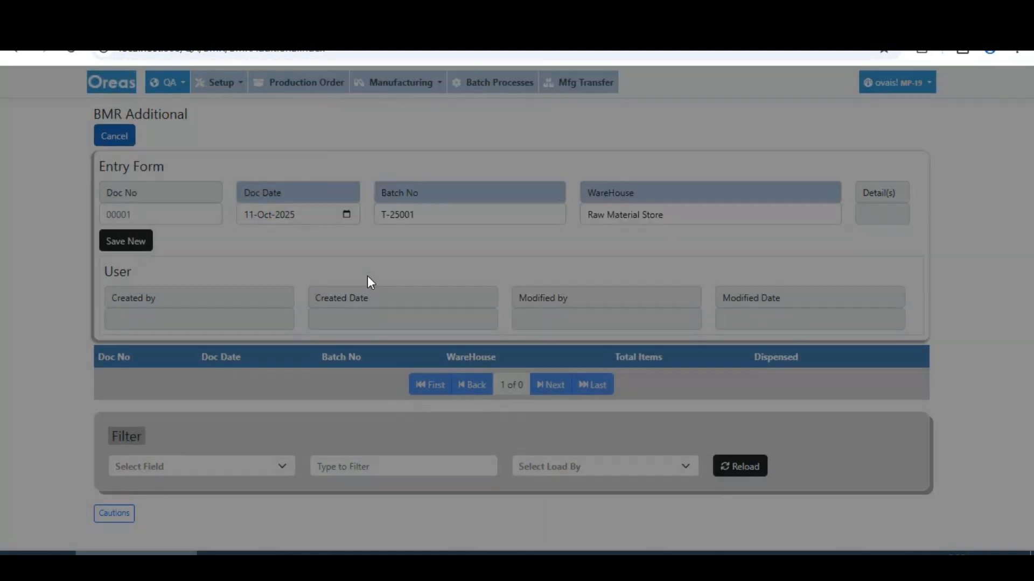
{"action": "left_click", "coordinate": [136, 249]}
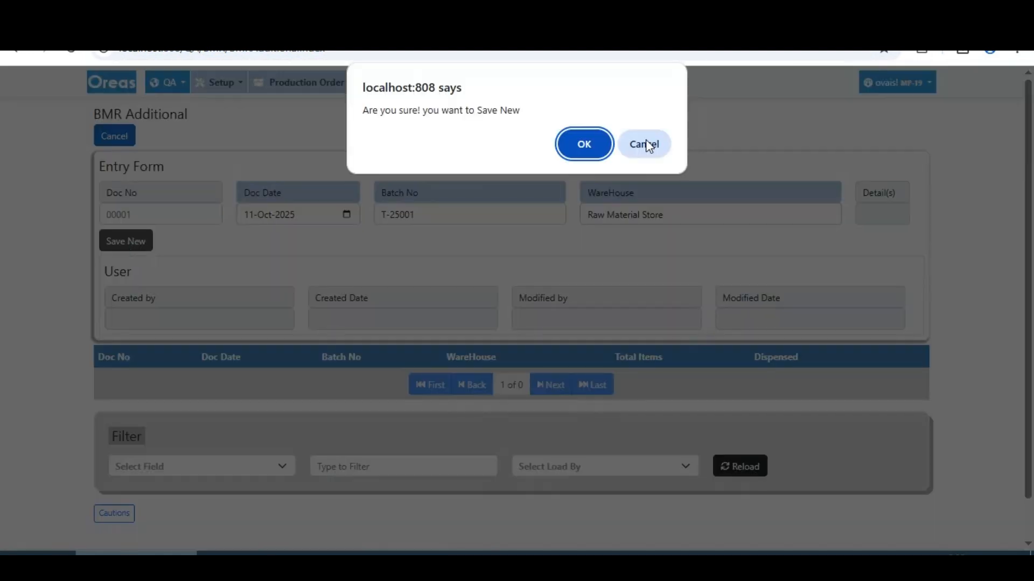
{"action": "left_click", "coordinate": [587, 144]}
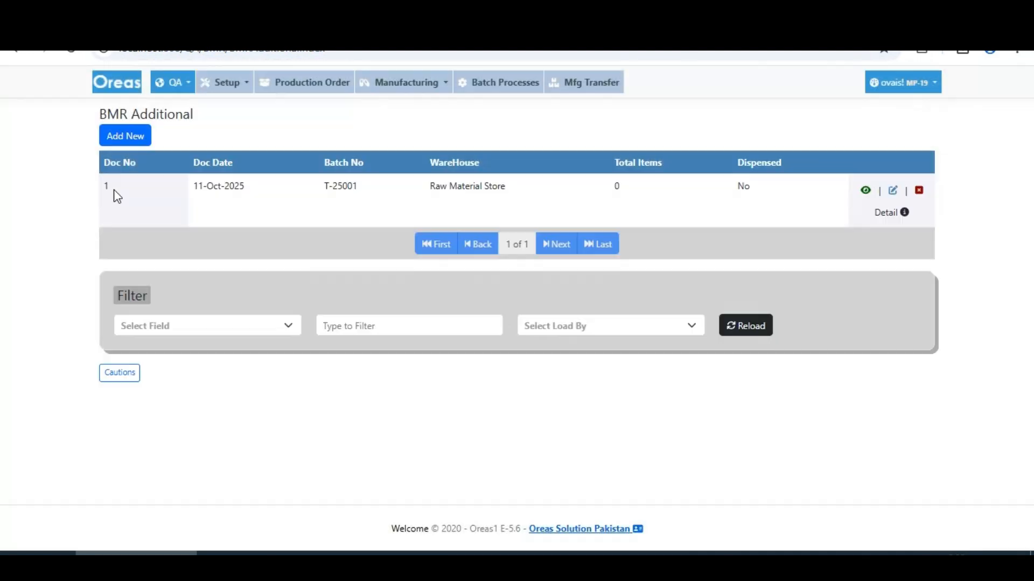
Step: Review the saved BMR Additional record for batch T-25001 and open its detail page
{"action": "left_click_drag", "start_coordinate": [113, 186], "coordinate": [705, 191]}
{"action": "left_click", "coordinate": [833, 230]}
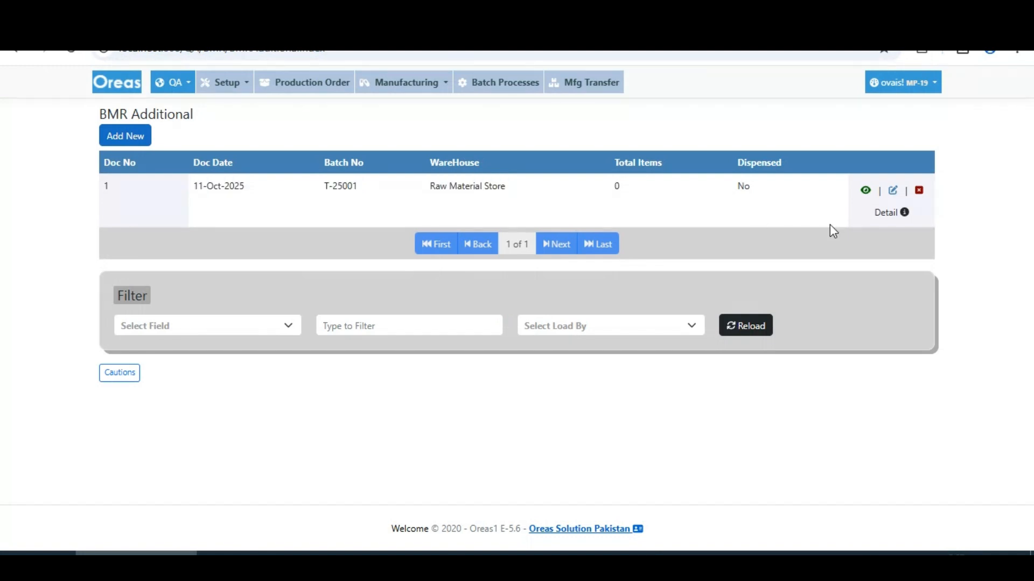
{"action": "left_click", "coordinate": [886, 214]}
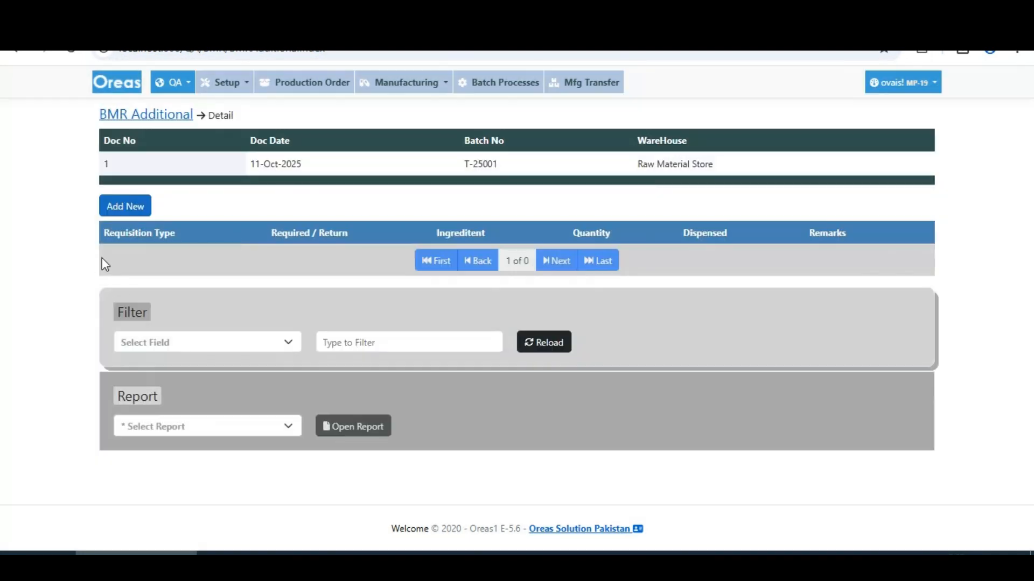
{"action": "left_click_drag", "start_coordinate": [635, 165], "coordinate": [736, 174]}
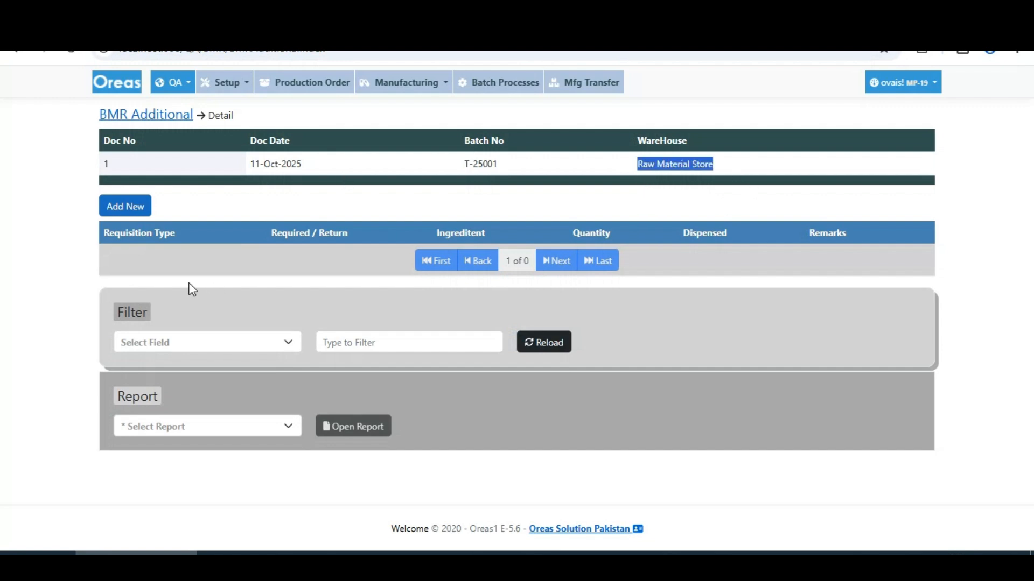
Step: Start a new detail entry with the type Excess and the Required / Return option set to Required
{"action": "left_click", "coordinate": [128, 208]}
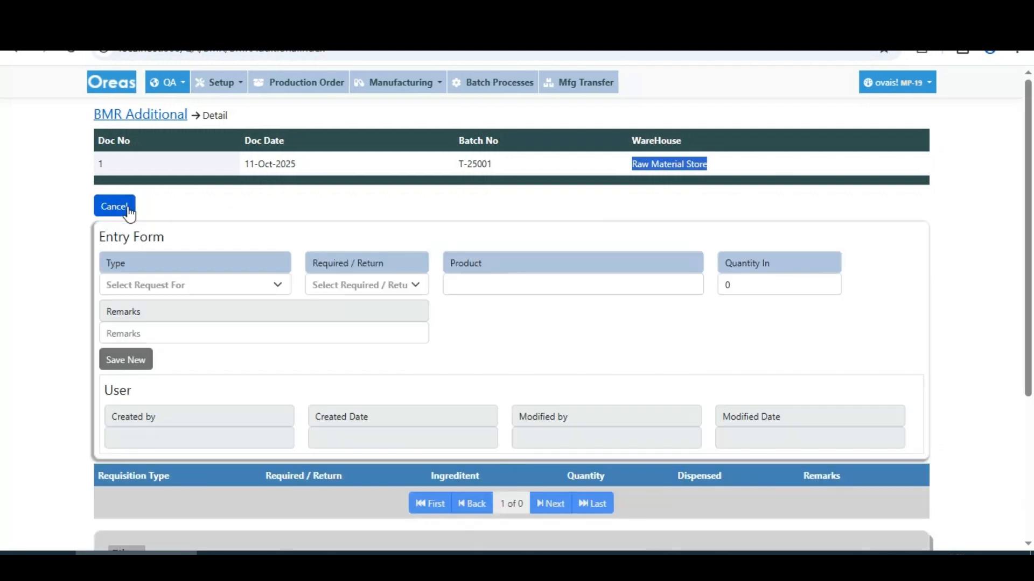
{"action": "left_click", "coordinate": [191, 285]}
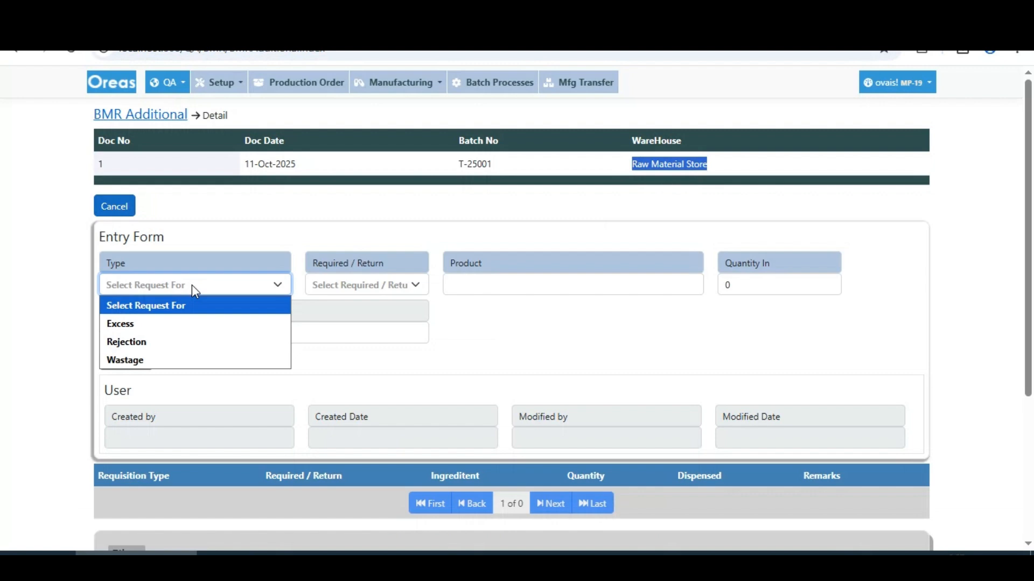
{"action": "left_click", "coordinate": [180, 323]}
{"action": "left_click", "coordinate": [389, 289]}
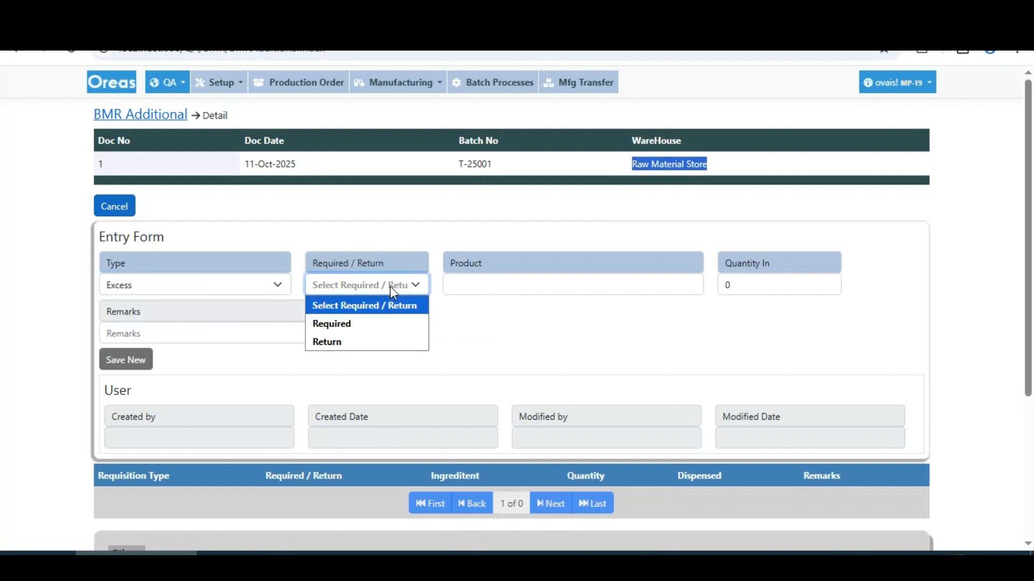
{"action": "left_click", "coordinate": [365, 328]}
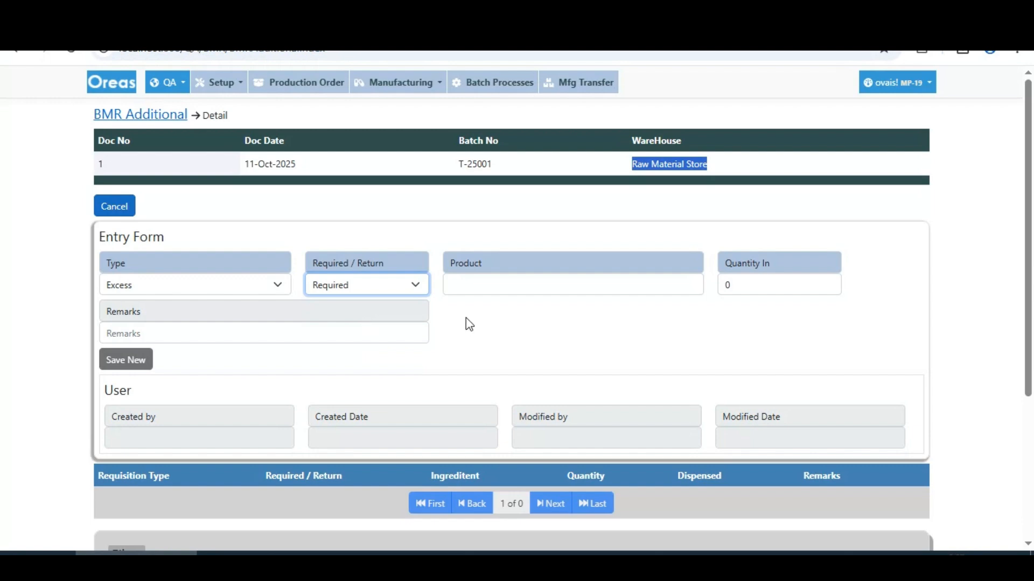
Step: Search the products for "clari" and assign Clarithromycin Powder to the detail entry
{"action": "left_click", "coordinate": [490, 288]}
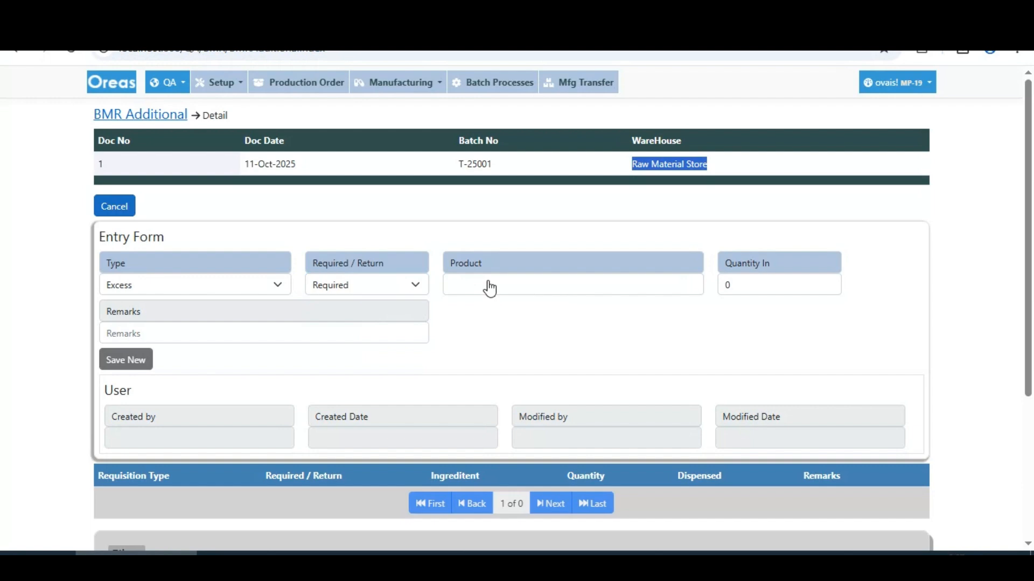
{"action": "left_click", "coordinate": [546, 161]}
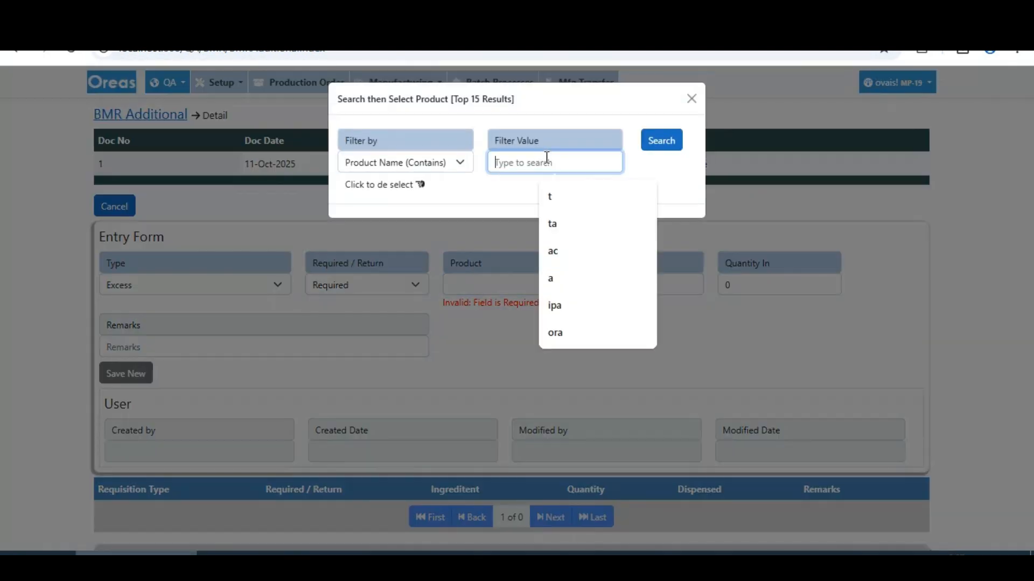
{"action": "type", "text": "tal"}
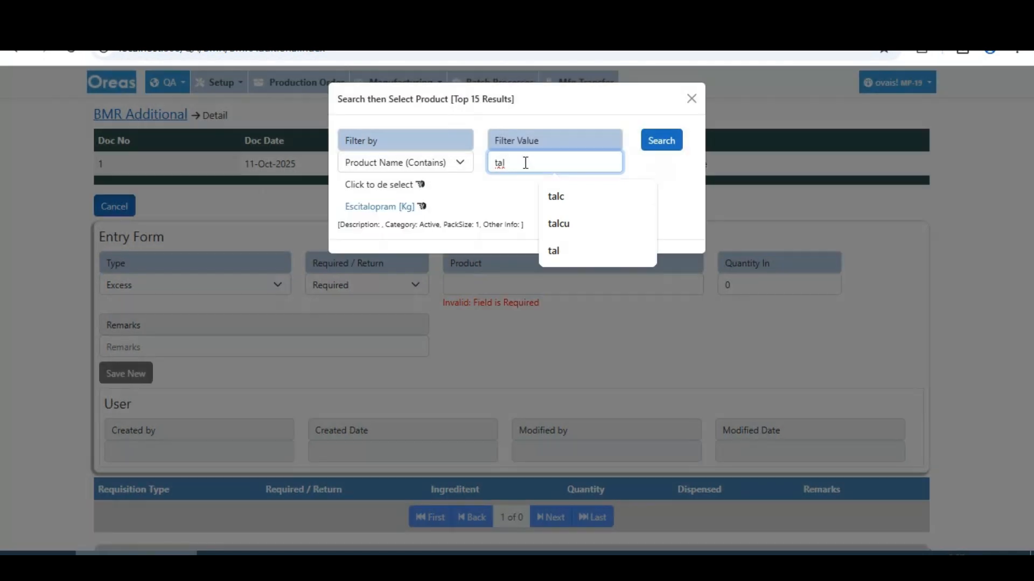
{"action": "left_click_drag", "start_coordinate": [544, 165], "coordinate": [421, 166]}
{"action": "type", "text": "ca"}
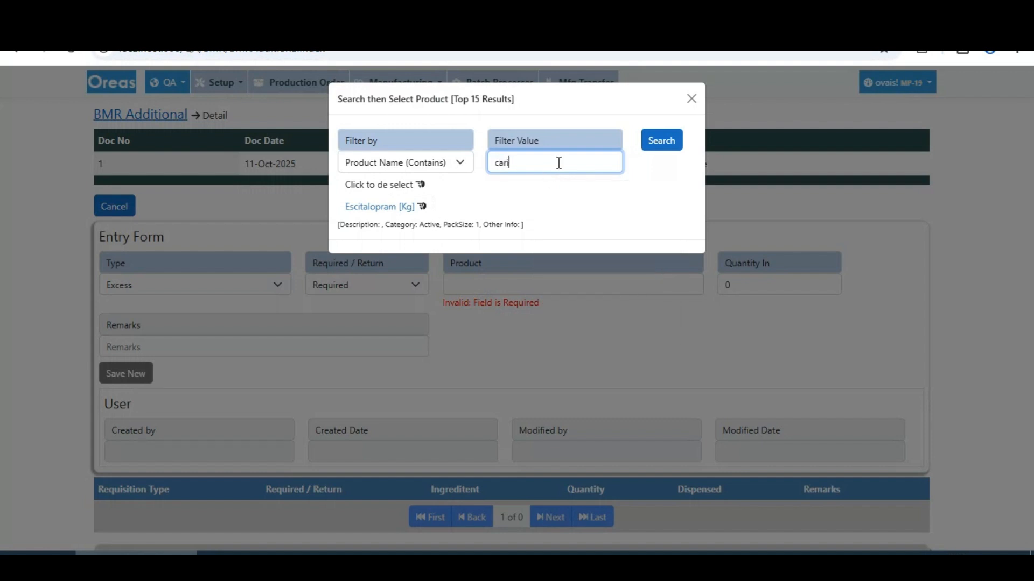
{"action": "key", "text": "BackSpace"}
{"action": "type", "text": "lari"}
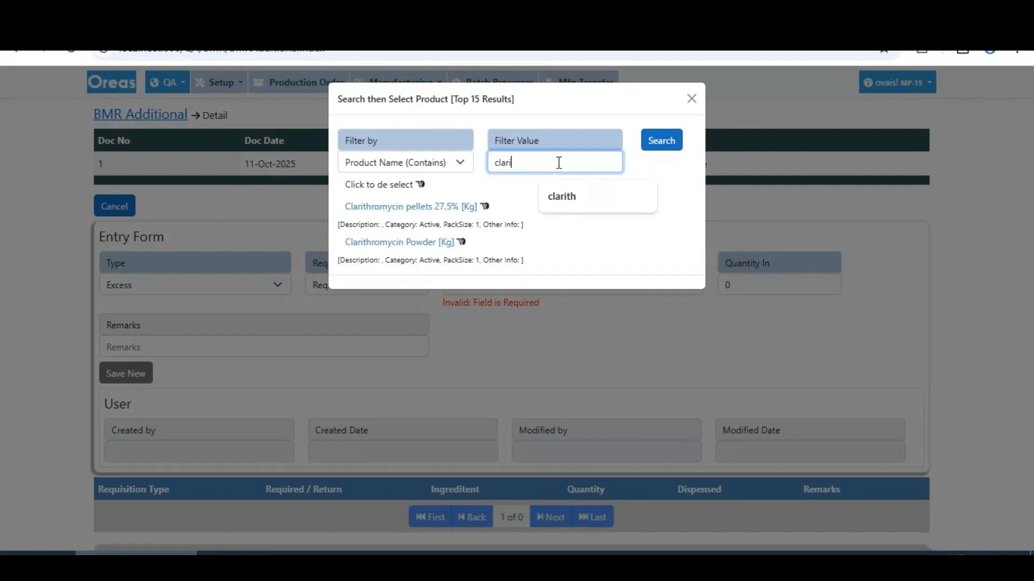
{"action": "left_click", "coordinate": [405, 244]}
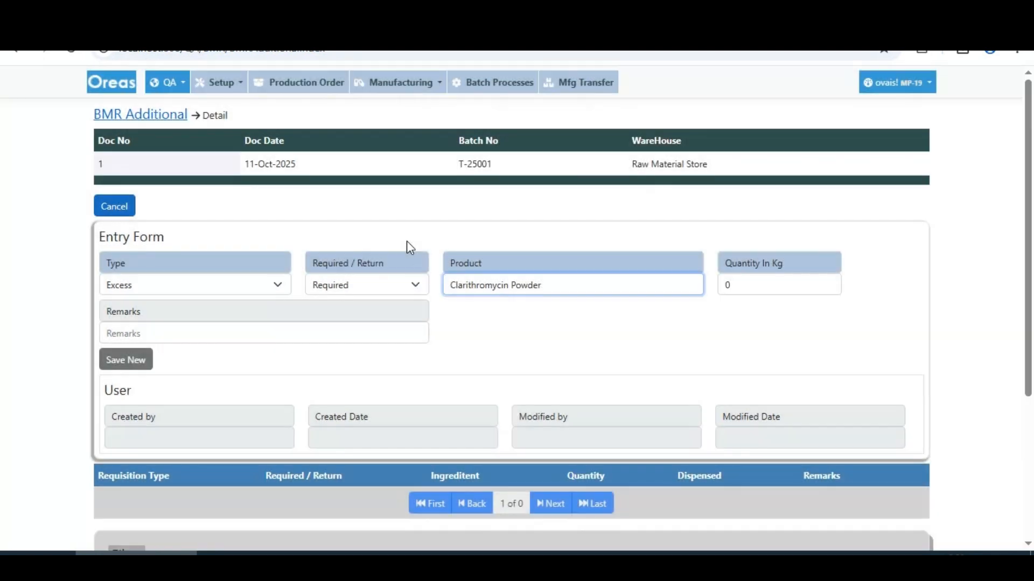
Step: Set the Clarithromycin Powder quantity to 0.2 kg
{"action": "left_click", "coordinate": [766, 287]}
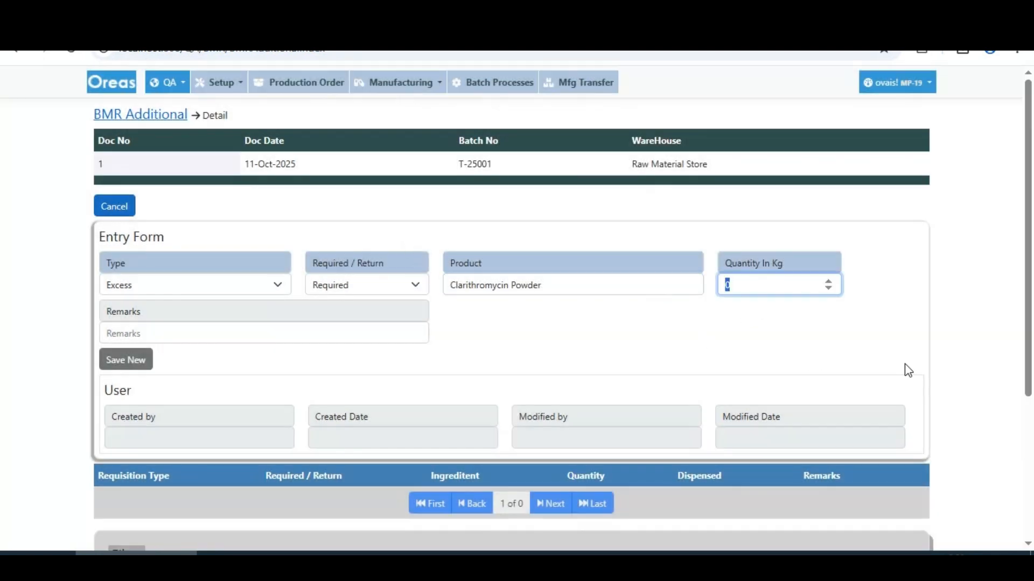
{"action": "type", "text": "0.2"}
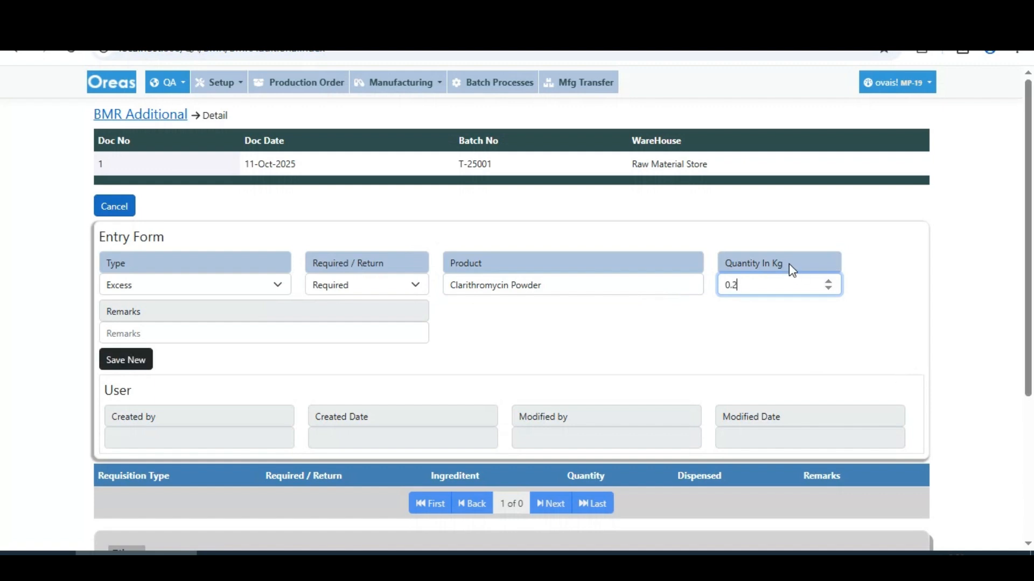
{"action": "left_click_drag", "start_coordinate": [789, 263], "coordinate": [761, 263]}
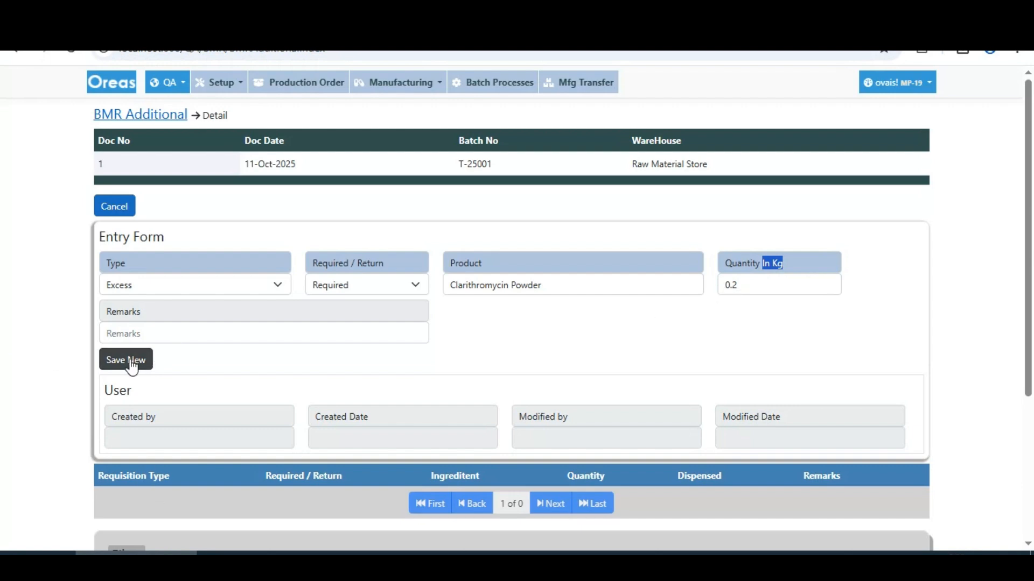
Step: Add the remark "for assay adjustment" to the Clarithromycin Powder entry and save it as a new record
{"action": "left_click", "coordinate": [175, 335]}
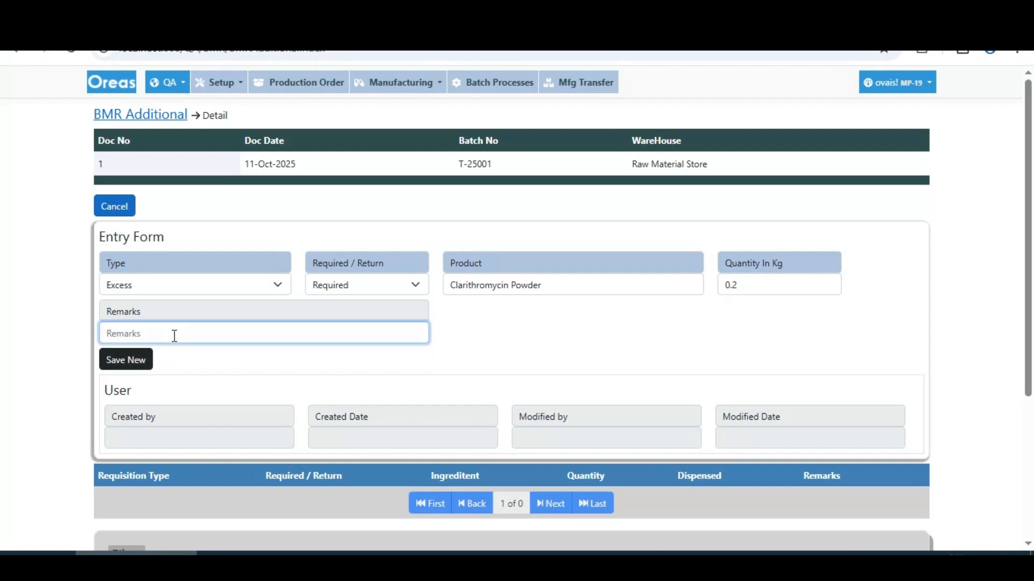
{"action": "type", "text": "for assay adjustment"}
{"action": "left_click", "coordinate": [130, 359]}
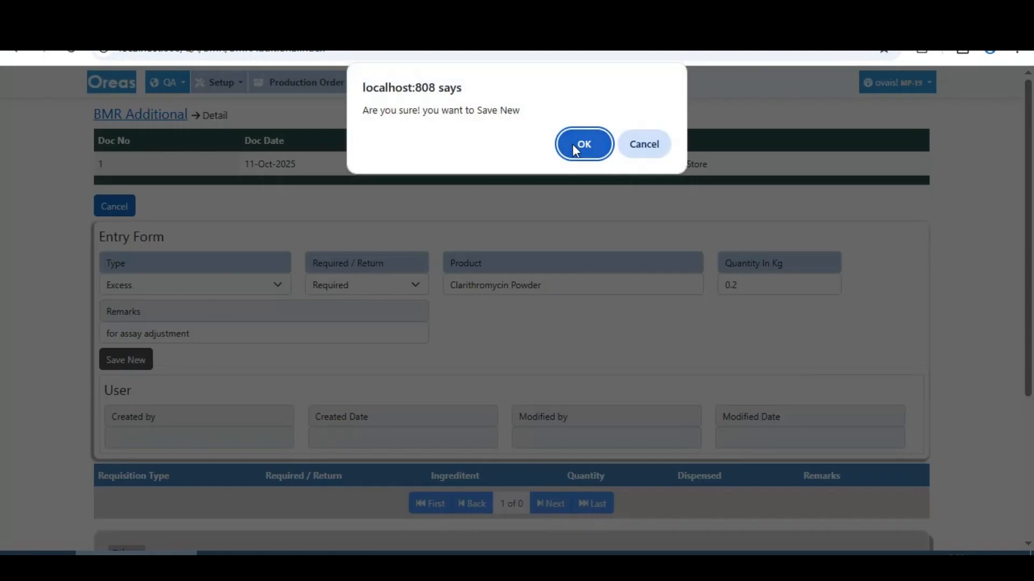
{"action": "left_click", "coordinate": [586, 146]}
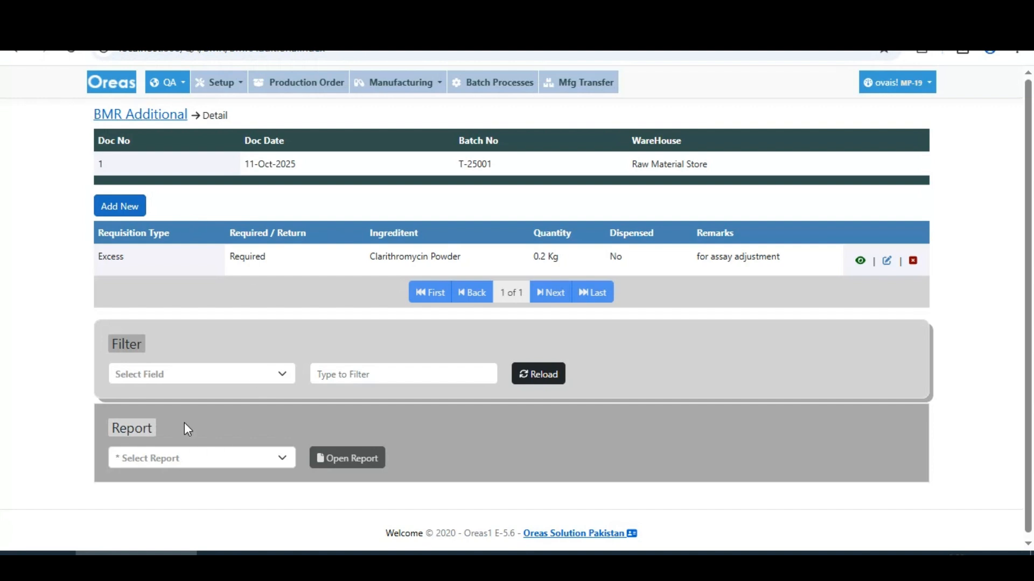
Step: Open the Current BMR Additional report for the request, and return to the detail page
{"action": "left_click", "coordinate": [210, 462]}
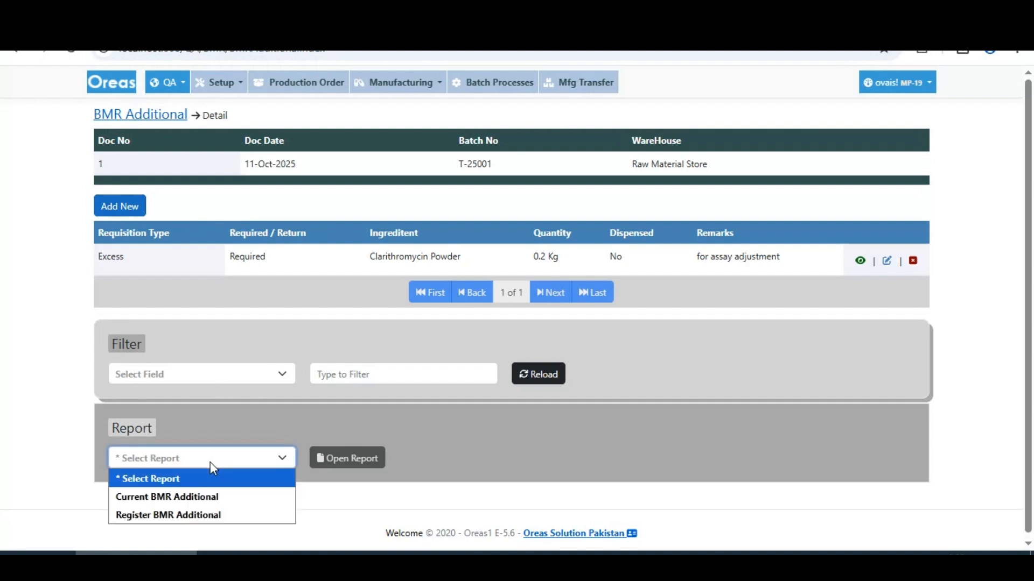
{"action": "left_click", "coordinate": [210, 496]}
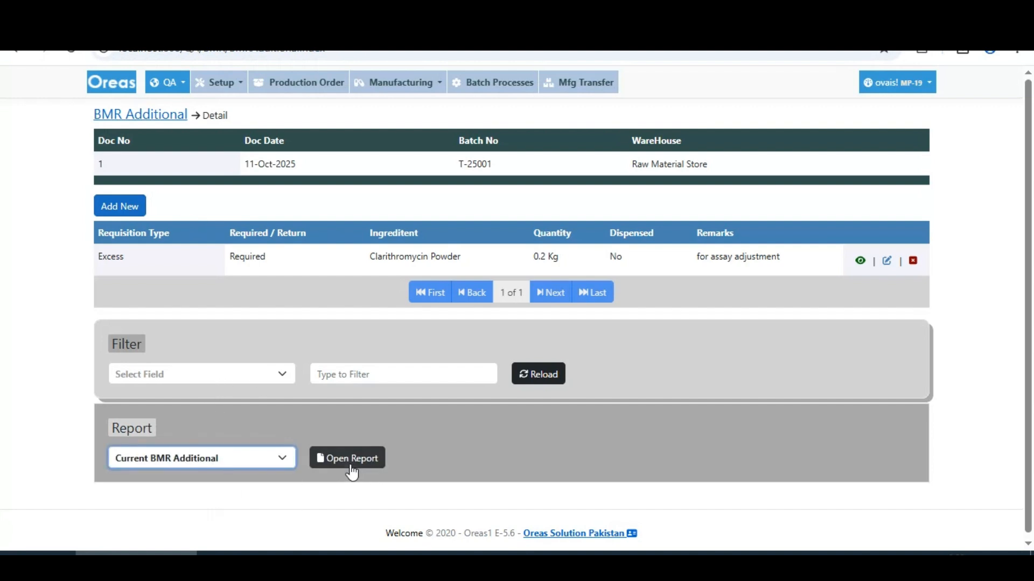
{"action": "left_click", "coordinate": [349, 463]}
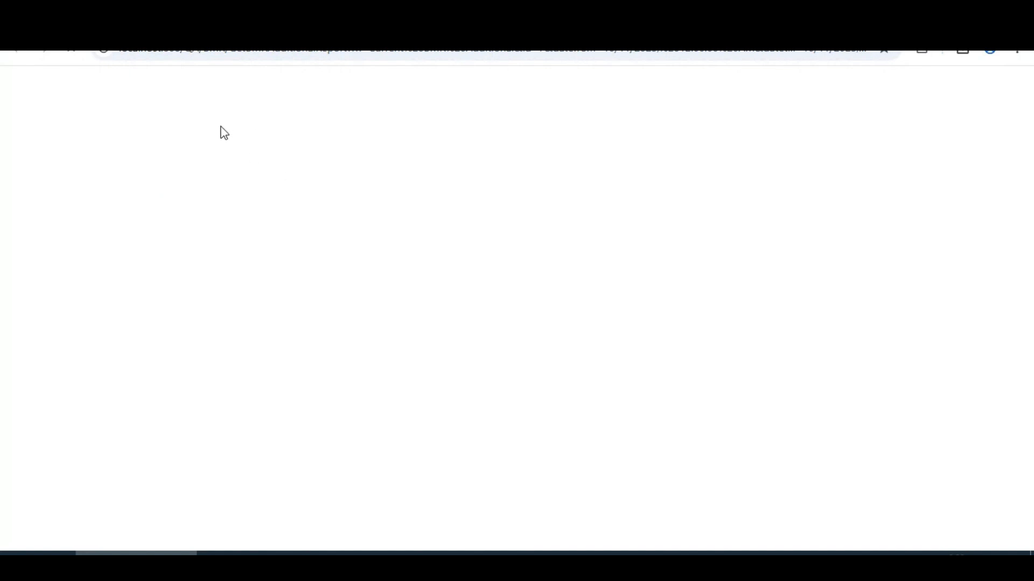
{"action": "left_click", "coordinate": [186, 22]}
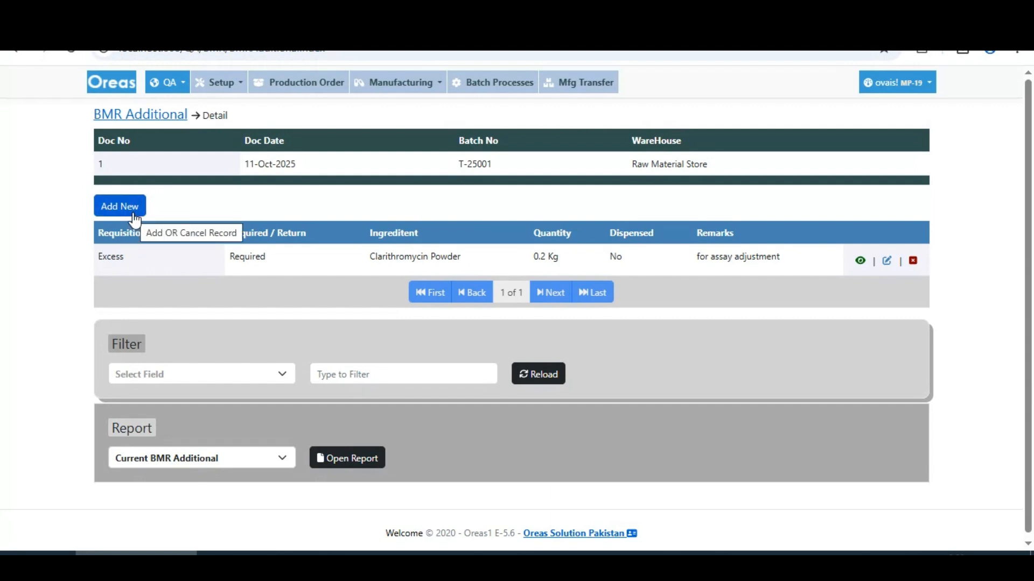
Step: Start another detail entry with the type Excess and the Required / Return option set to Required
{"action": "left_click", "coordinate": [134, 215]}
{"action": "left_click", "coordinate": [234, 287]}
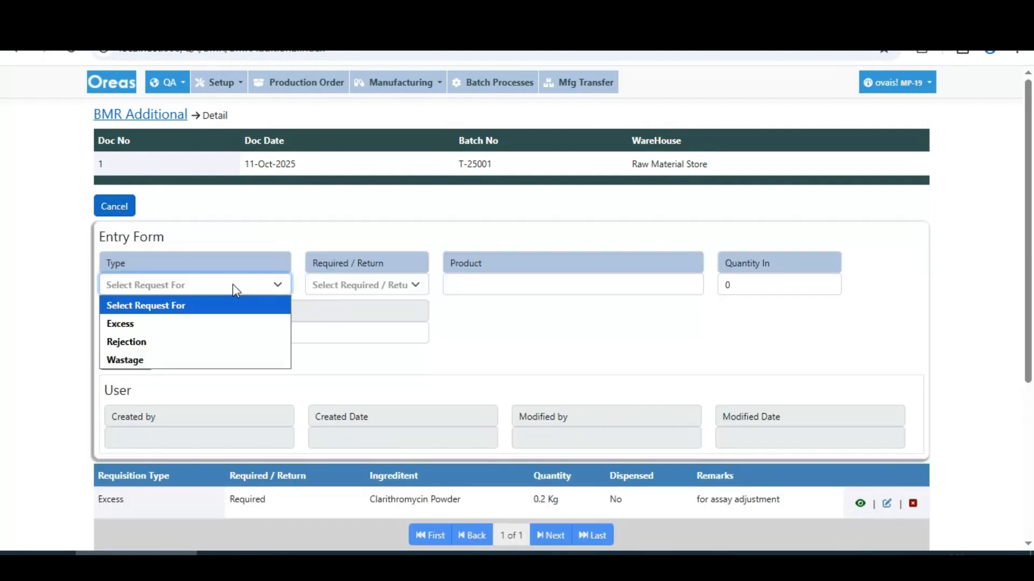
{"action": "left_click", "coordinate": [207, 323]}
{"action": "left_click", "coordinate": [381, 286]}
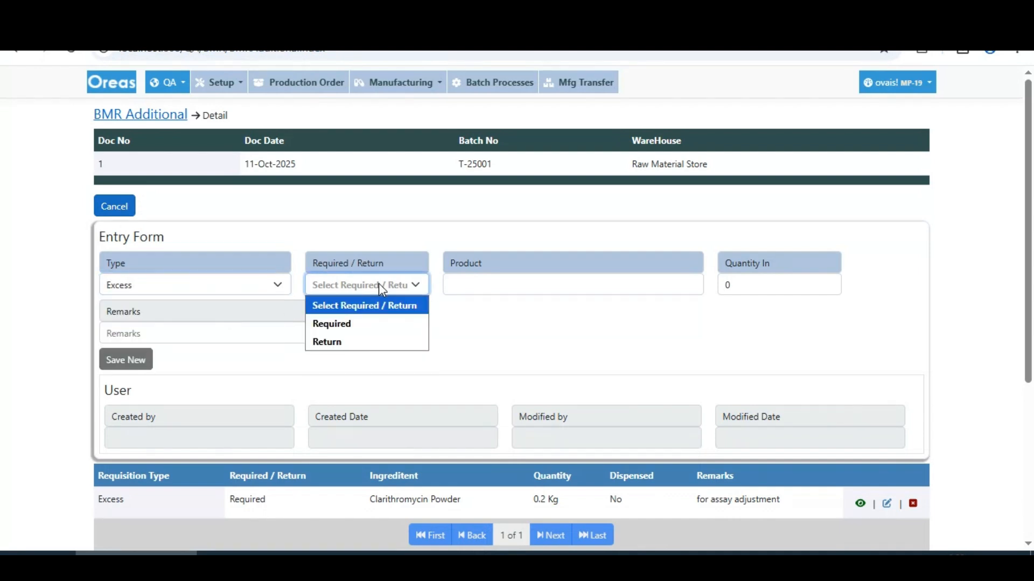
{"action": "left_click", "coordinate": [371, 322]}
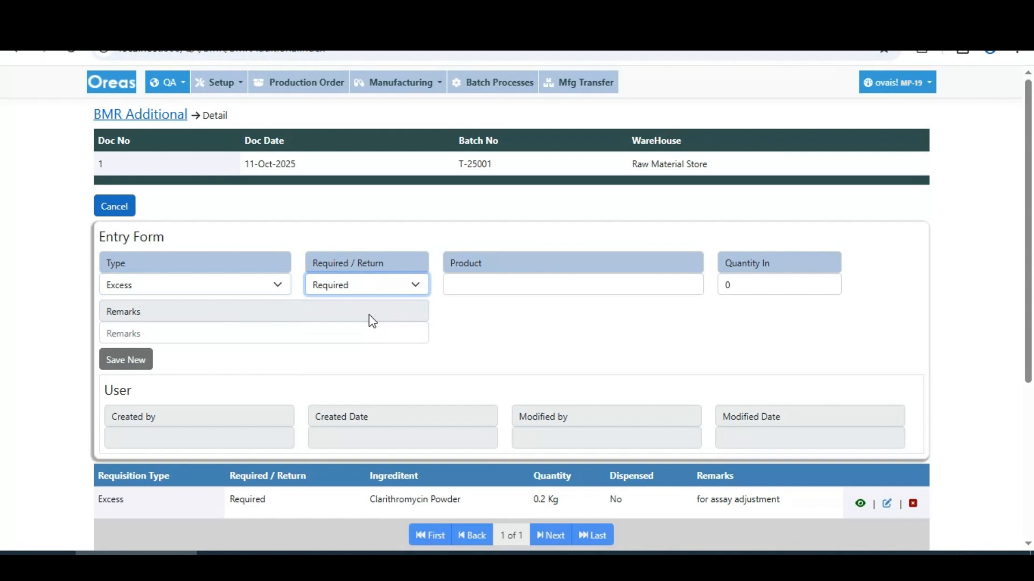
Step: Search the products by name for "a" and assign Azithromycin Pellets to the detail entry
{"action": "left_click", "coordinate": [538, 285]}
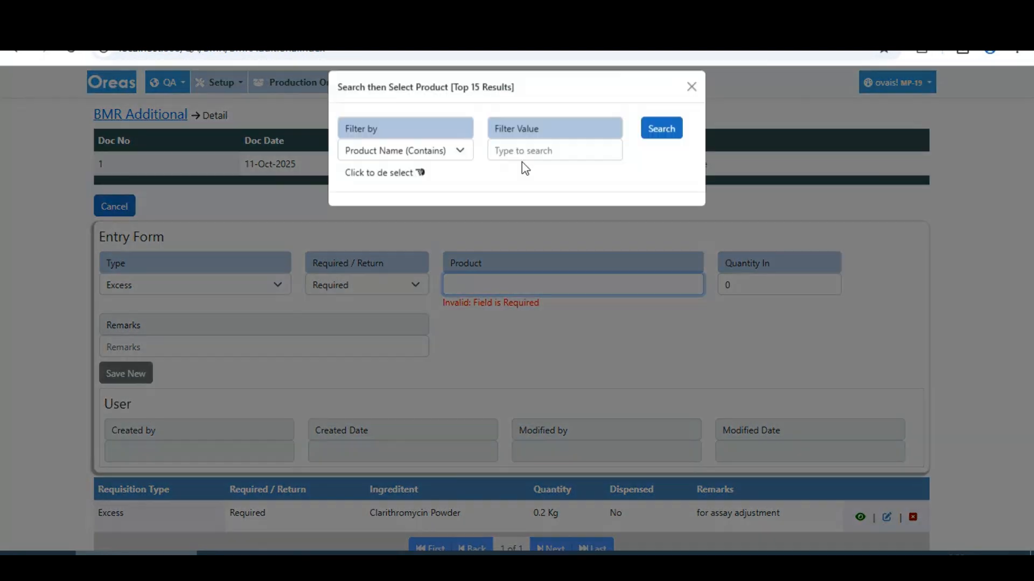
{"action": "left_click", "coordinate": [553, 165]}
{"action": "type", "text": "mag"}
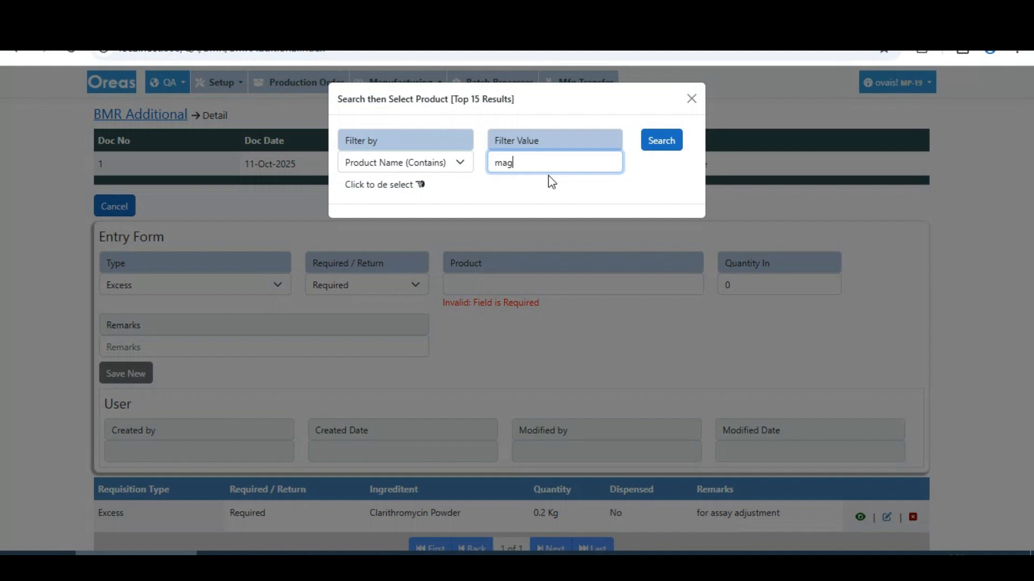
{"action": "left_click_drag", "start_coordinate": [549, 166], "coordinate": [421, 163]}
{"action": "key", "text": "BackSpace"}
{"action": "type", "text": "a"}
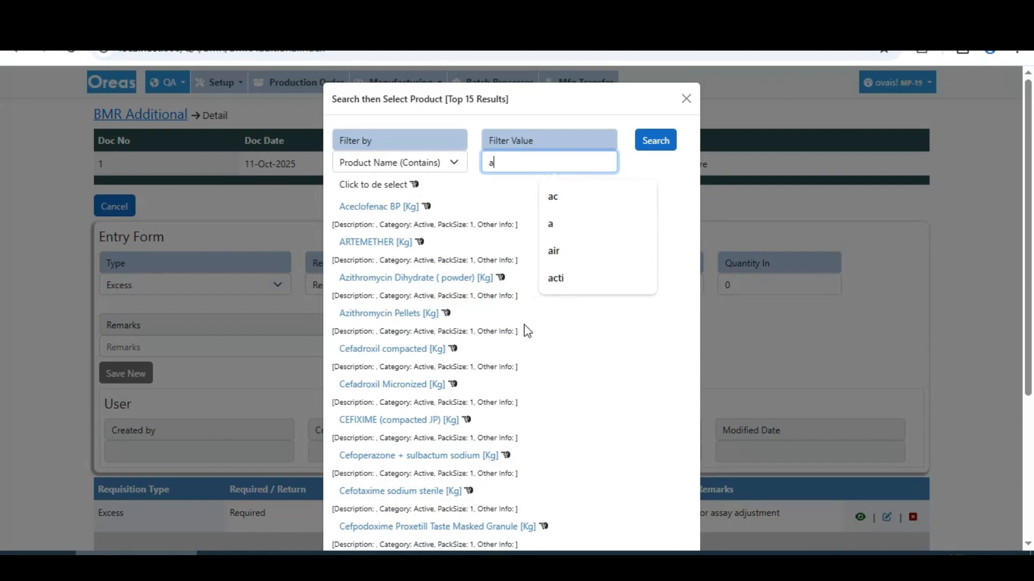
{"action": "scroll", "coordinate": [527, 331], "scroll_direction": "down", "scroll_amount": 4}
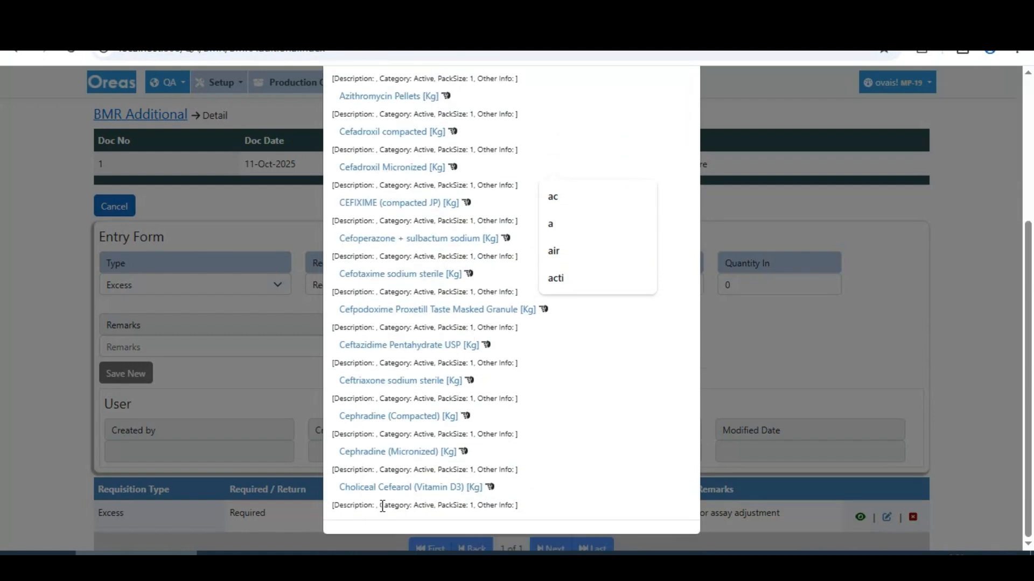
{"action": "scroll", "coordinate": [380, 496], "scroll_direction": "up", "scroll_amount": 4}
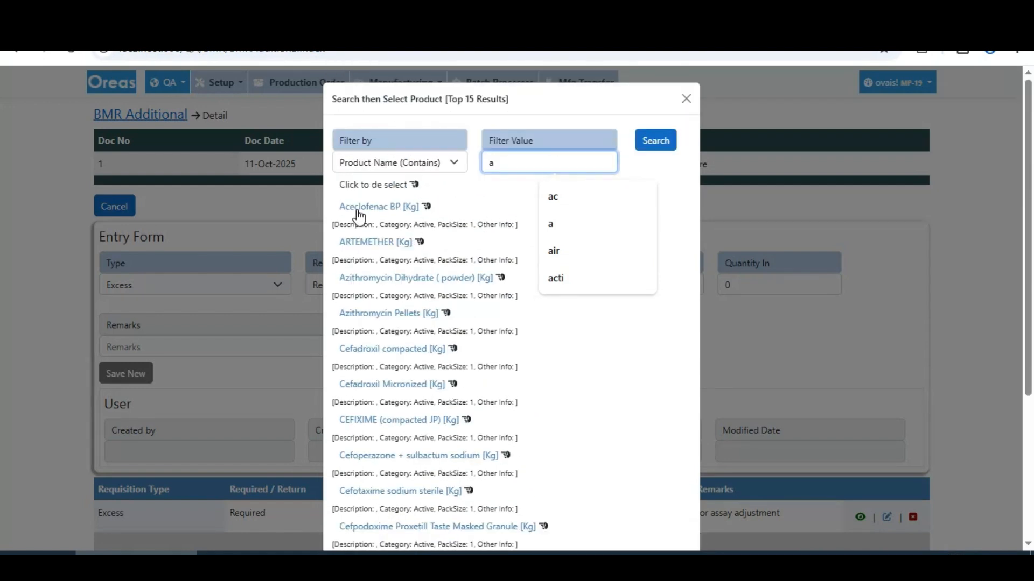
{"action": "left_click", "coordinate": [381, 315]}
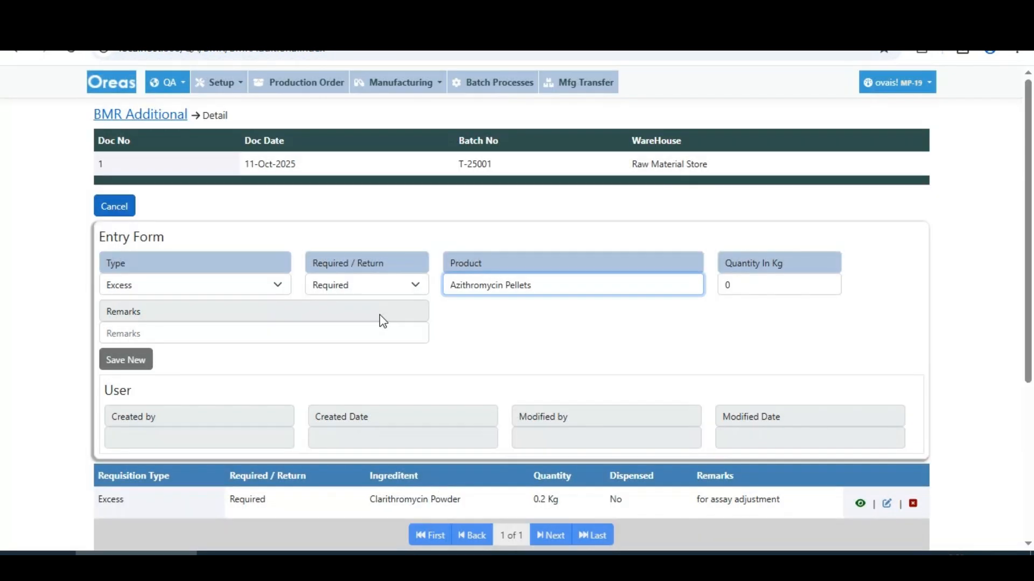
Step: Set the Azithromycin Pellets quantity to 0.1 kg and save the entry as a new record without remarks
{"action": "left_click", "coordinate": [787, 290]}
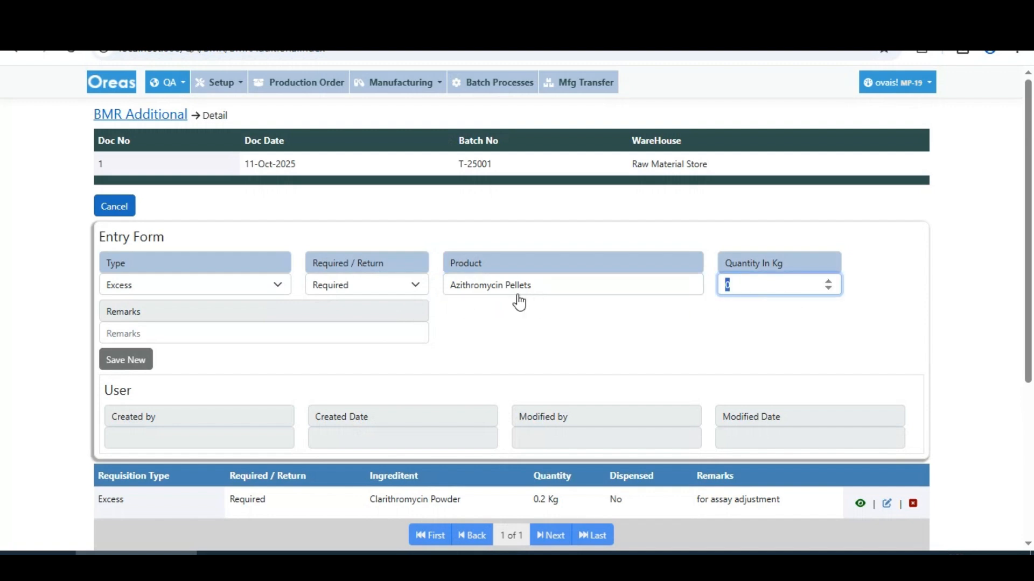
{"action": "type", "text": "0.1"}
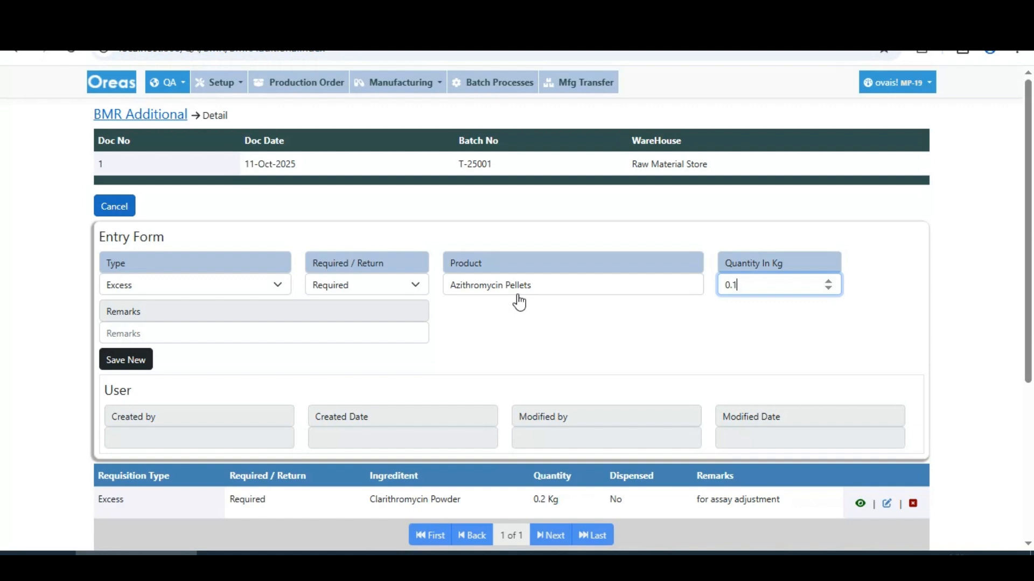
{"action": "key", "text": "Tab"}
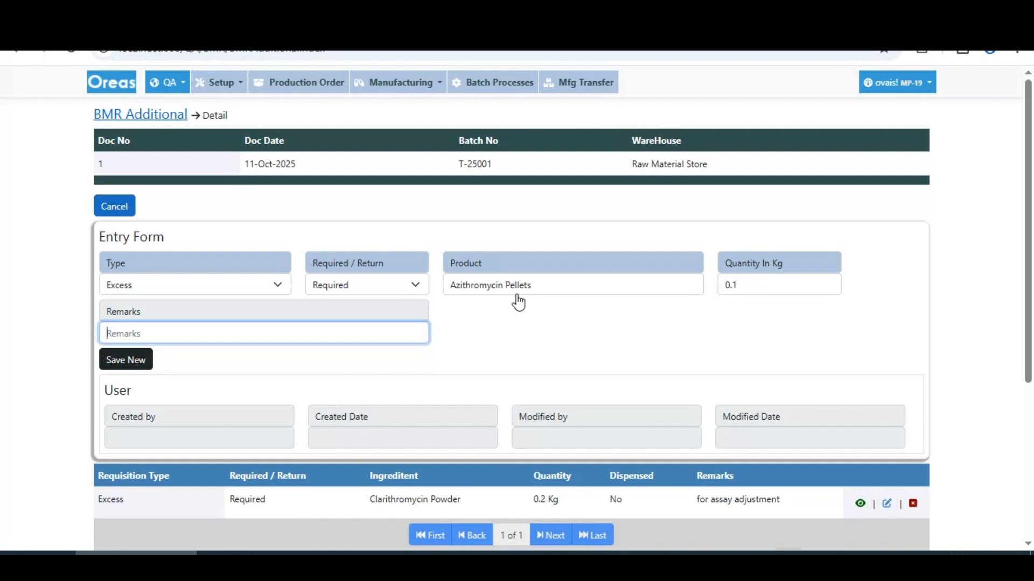
{"action": "left_click", "coordinate": [121, 358]}
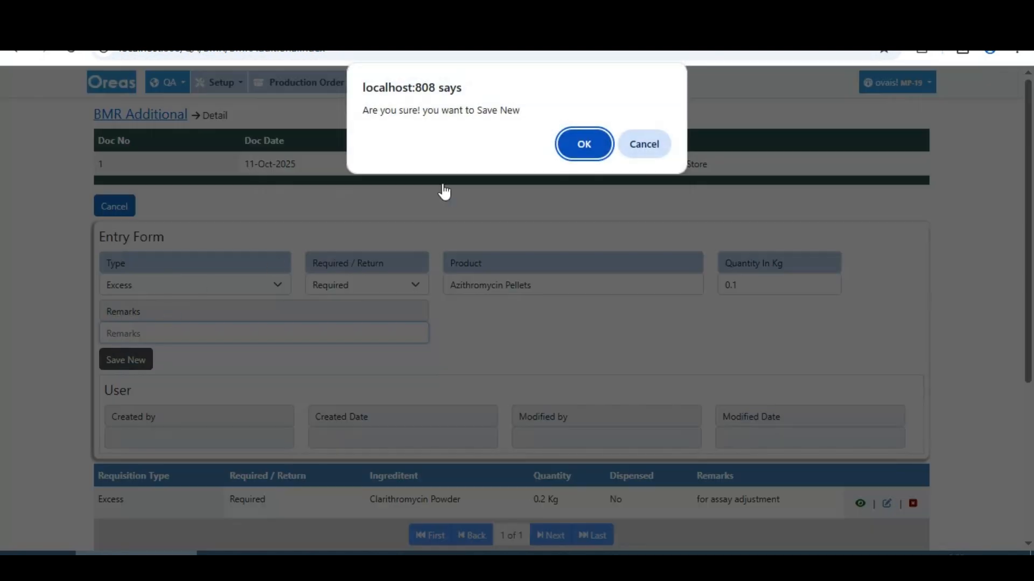
{"action": "left_click", "coordinate": [588, 153]}
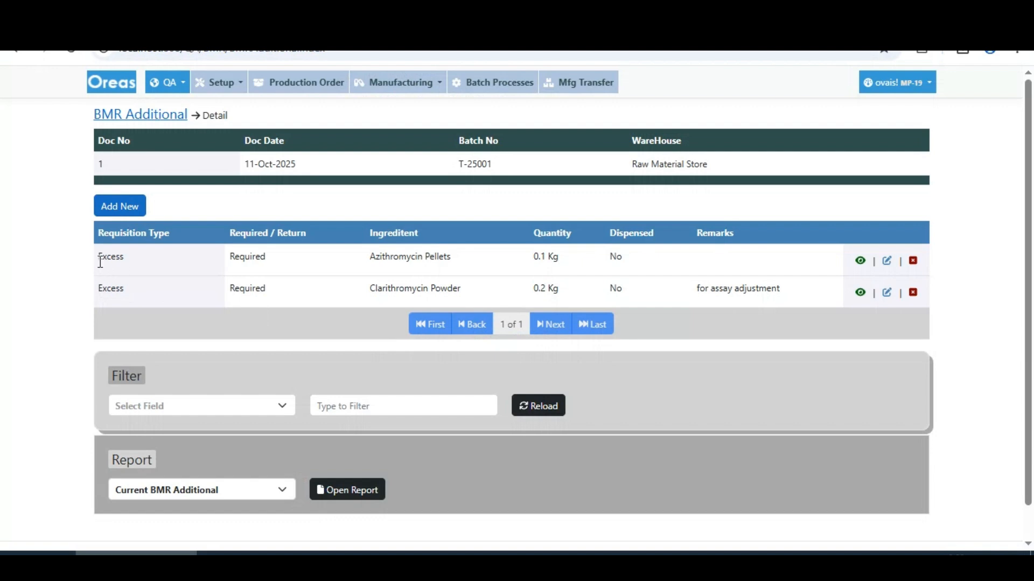
Step: Review the two saved excess entries and return to the BMR Additional list
{"action": "left_click_drag", "start_coordinate": [97, 256], "coordinate": [808, 297]}
{"action": "left_click", "coordinate": [804, 342]}
{"action": "left_click", "coordinate": [134, 116]}
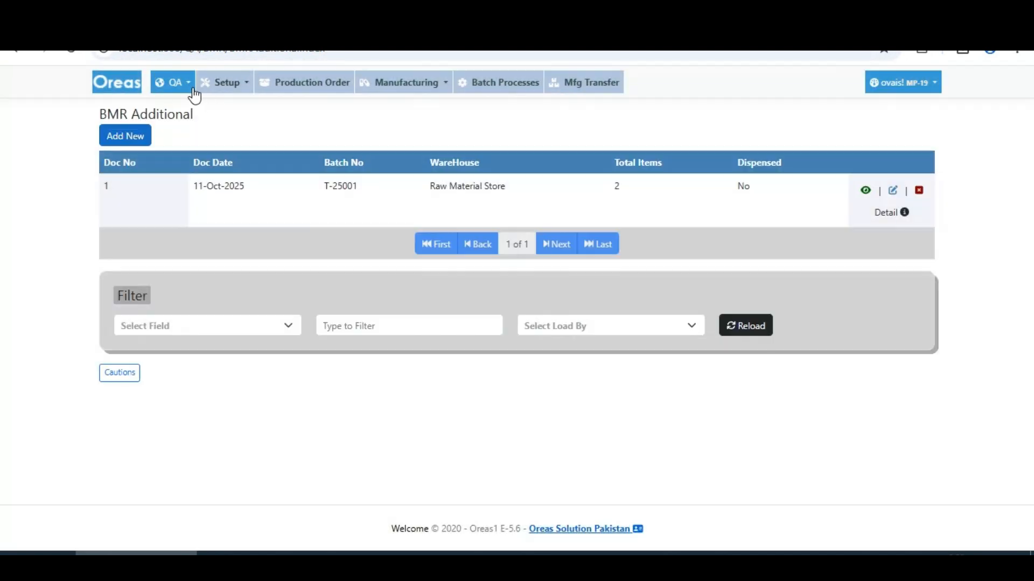
Step: Switch to the Inventory module and open its BMR Additional dispensing list
{"action": "left_click", "coordinate": [188, 86]}
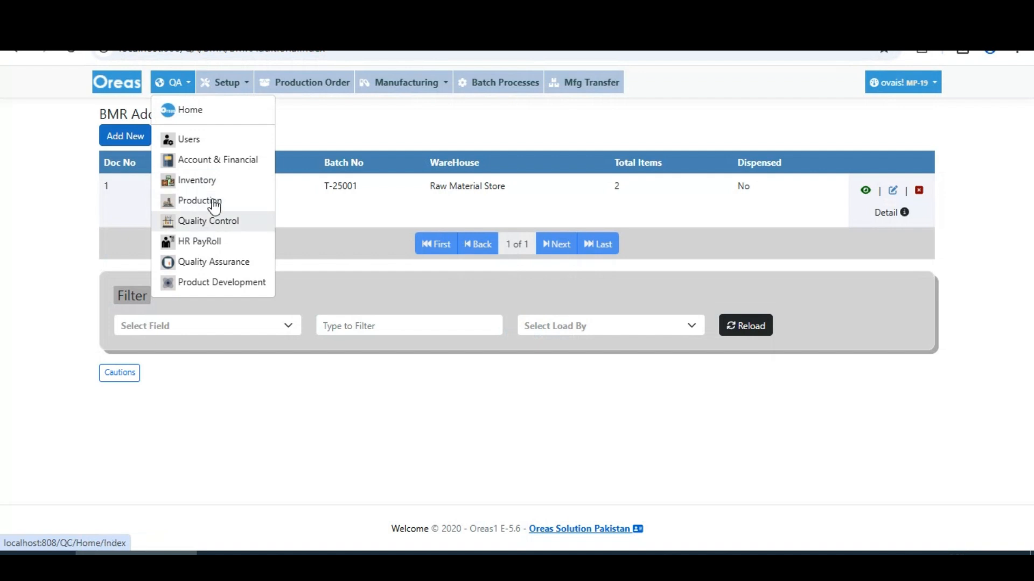
{"action": "left_click", "coordinate": [216, 182]}
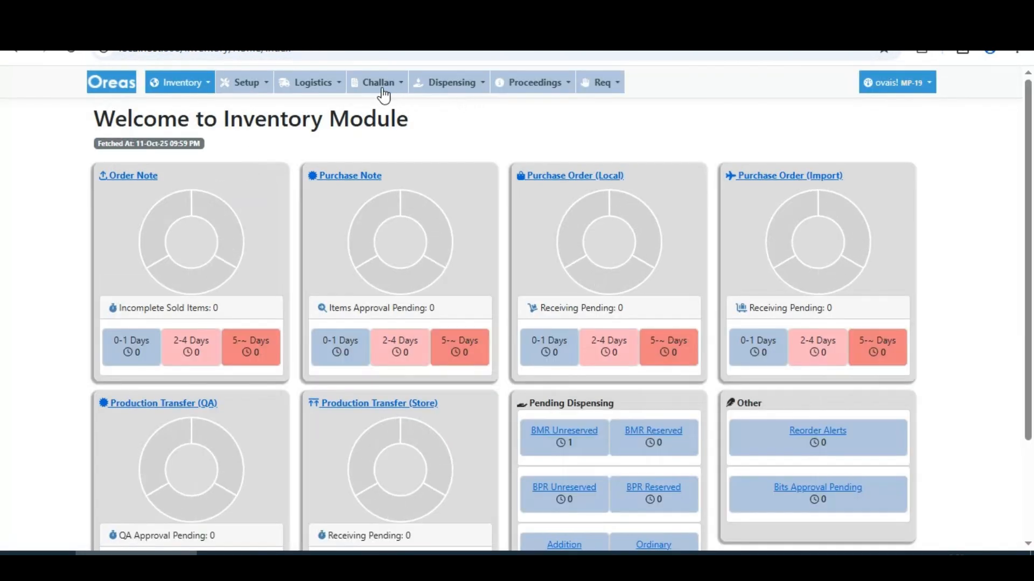
{"action": "left_click", "coordinate": [441, 85]}
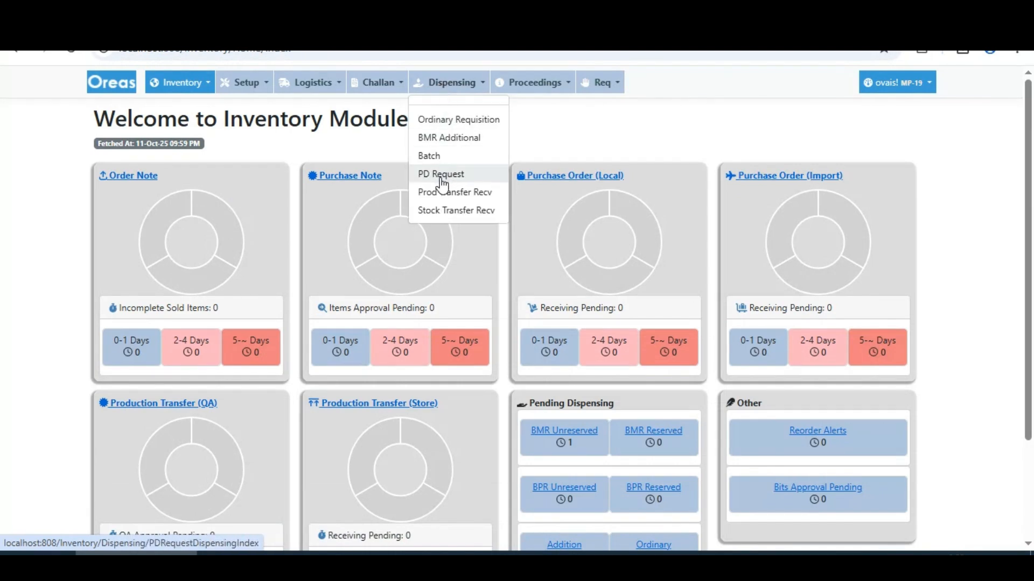
{"action": "left_click", "coordinate": [469, 141]}
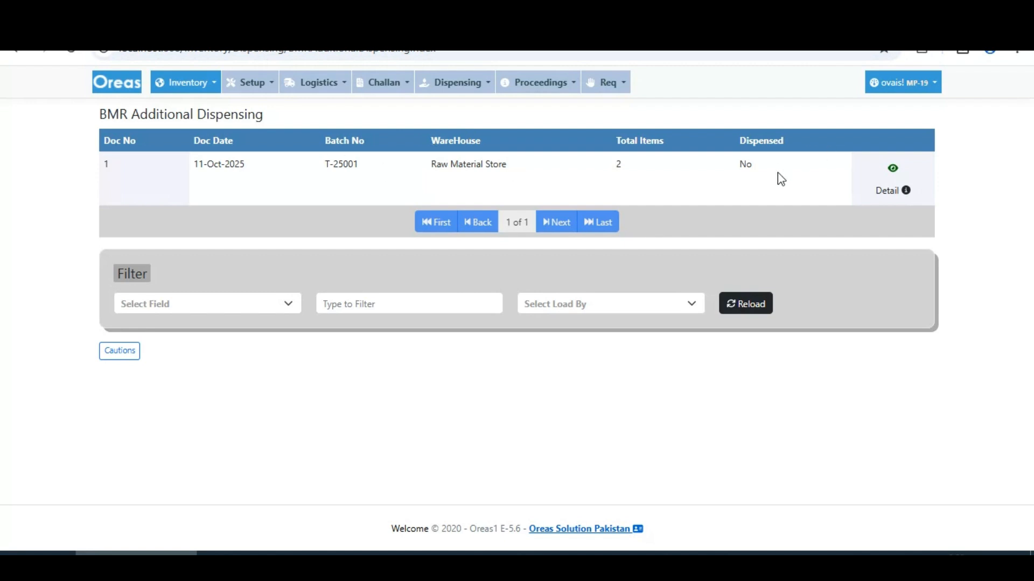
Step: Review the dispensing details of batch T-25001 and the Azithromycin Pellets dispensing page, and return to the BMR Additional Dispensing list
{"action": "left_click", "coordinate": [888, 192]}
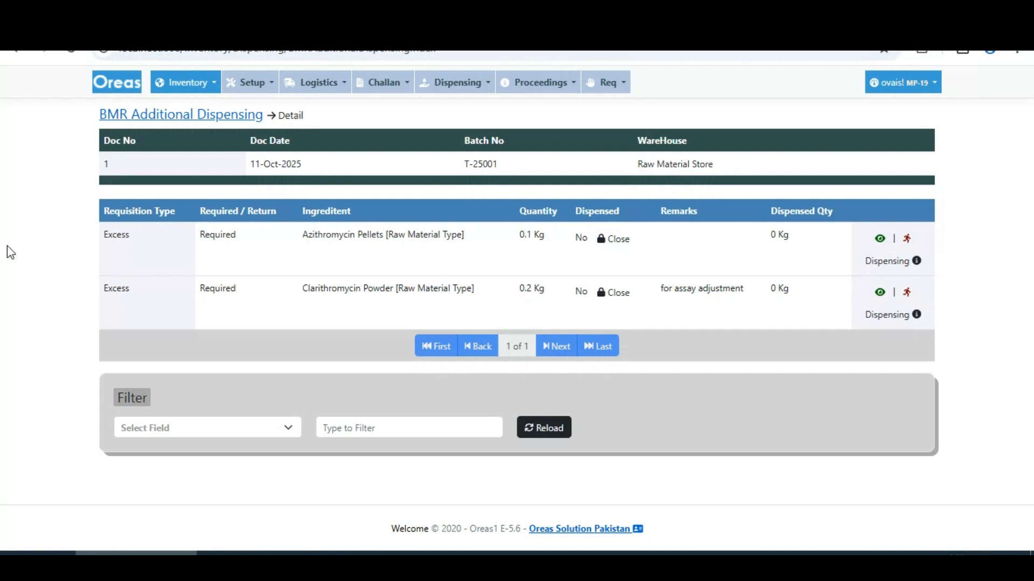
{"action": "left_click_drag", "start_coordinate": [103, 237], "coordinate": [556, 256]}
{"action": "left_click", "coordinate": [540, 282]}
{"action": "left_click_drag", "start_coordinate": [776, 236], "coordinate": [795, 245]}
{"action": "left_click", "coordinate": [777, 298]}
{"action": "left_click", "coordinate": [897, 260]}
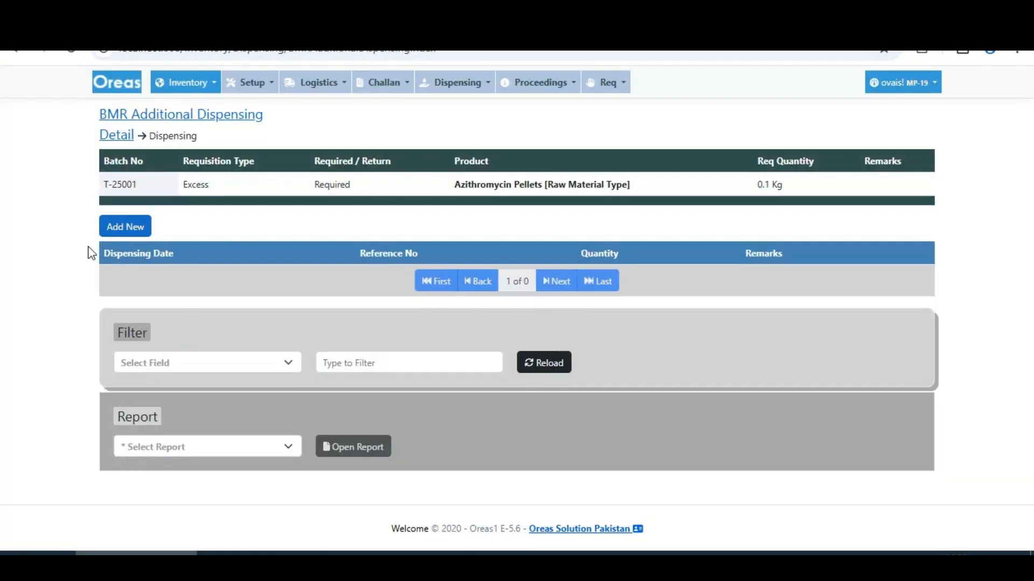
{"action": "left_click", "coordinate": [208, 124]}
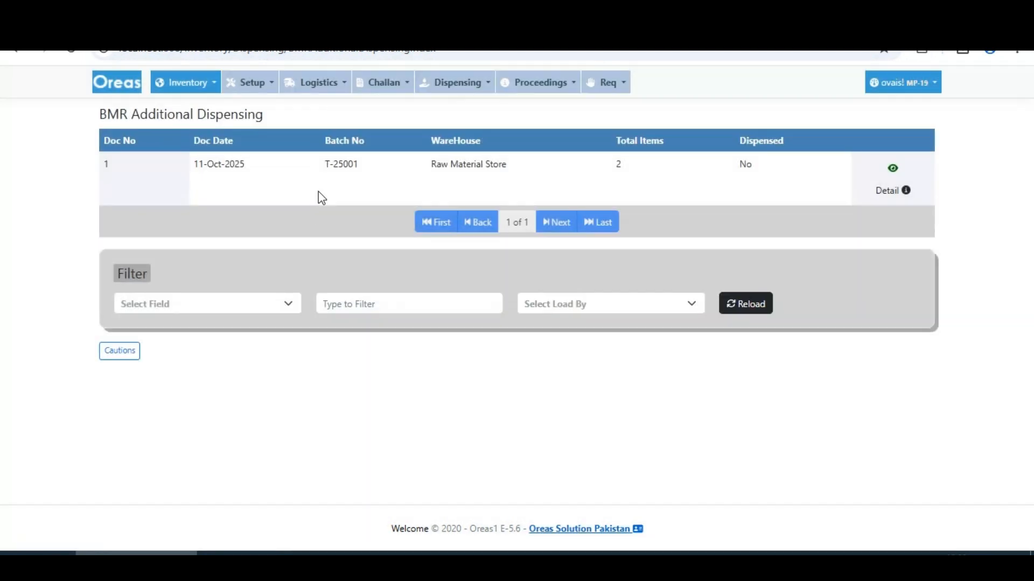
Step: Switch to the Production module and open its Batch Additional list under manufacturing
{"action": "left_click", "coordinate": [194, 84]}
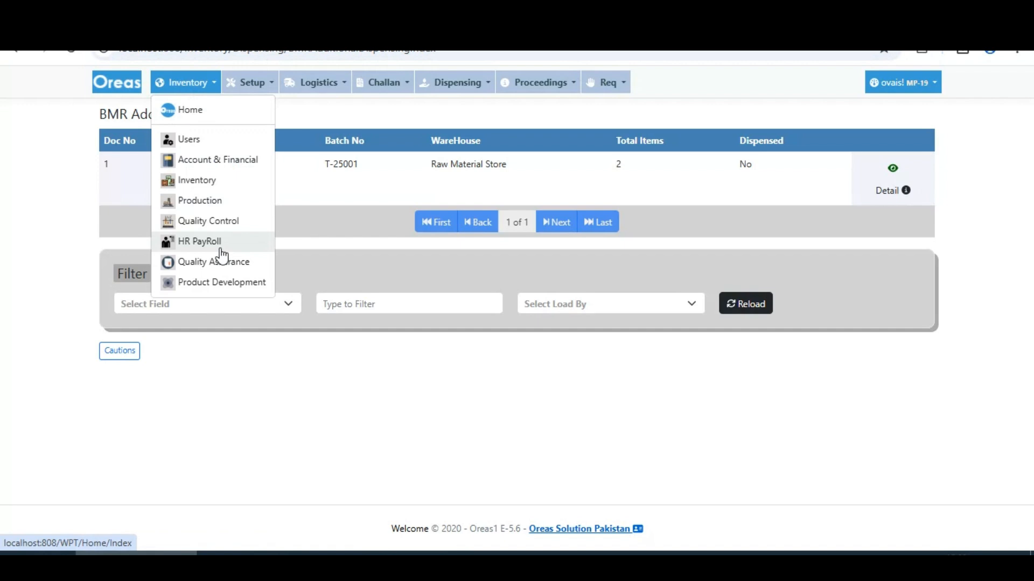
{"action": "left_click", "coordinate": [206, 203]}
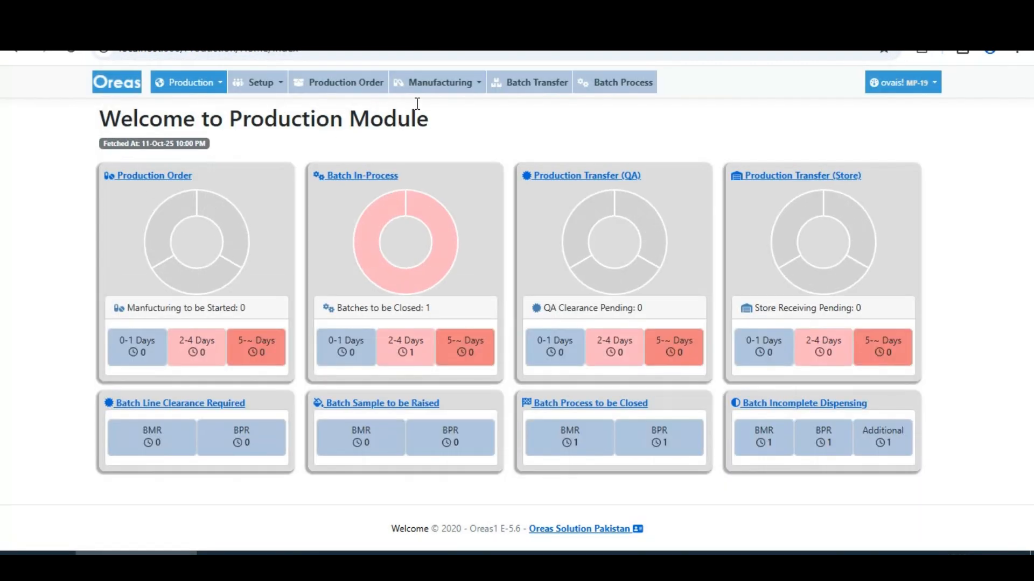
{"action": "left_click", "coordinate": [453, 88]}
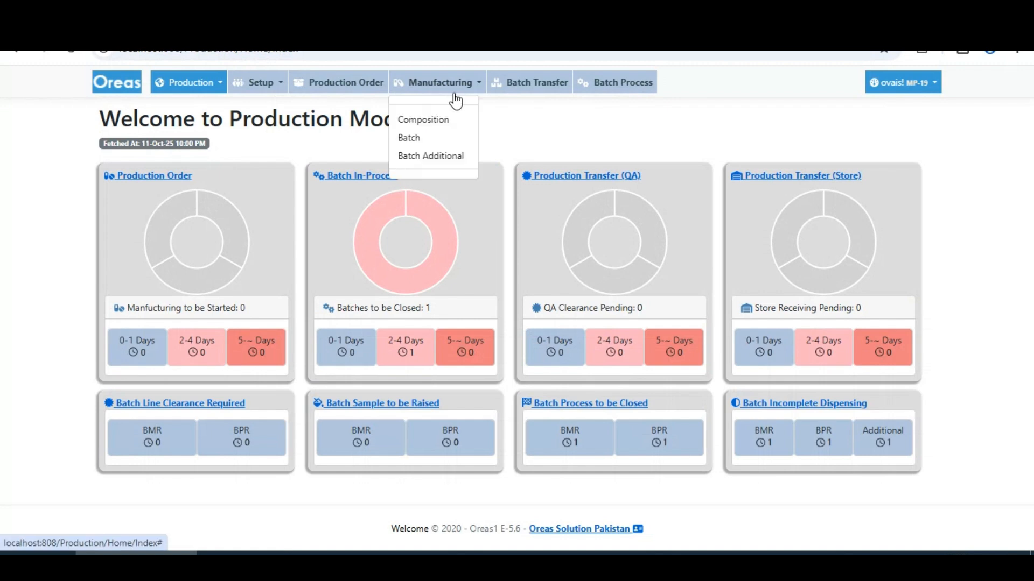
{"action": "left_click", "coordinate": [441, 155]}
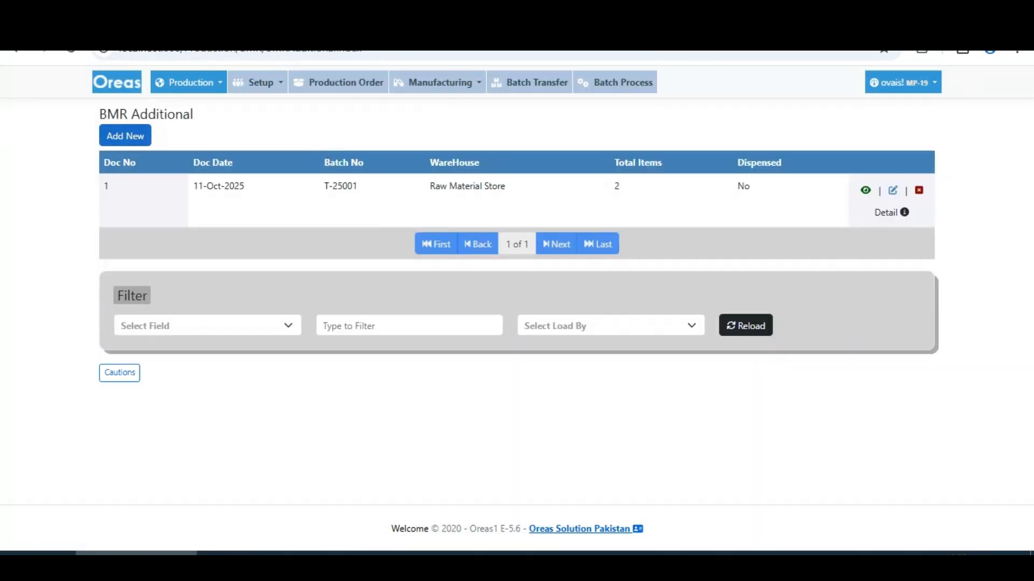
Step: Examine the product lines and signature fields in the opened BMR Additional report
{"action": "key", "text": "ctrl+Tab"}
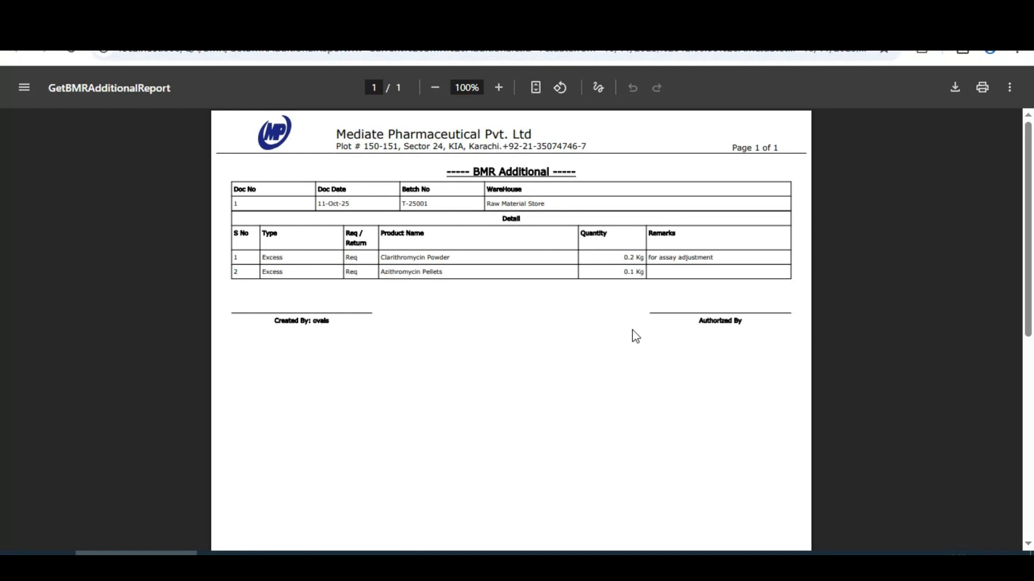
{"action": "scroll", "coordinate": [314, 275], "scroll_direction": "down", "scroll_amount": 5}
{"action": "scroll", "coordinate": [314, 275], "scroll_direction": "up", "scroll_amount": 3}
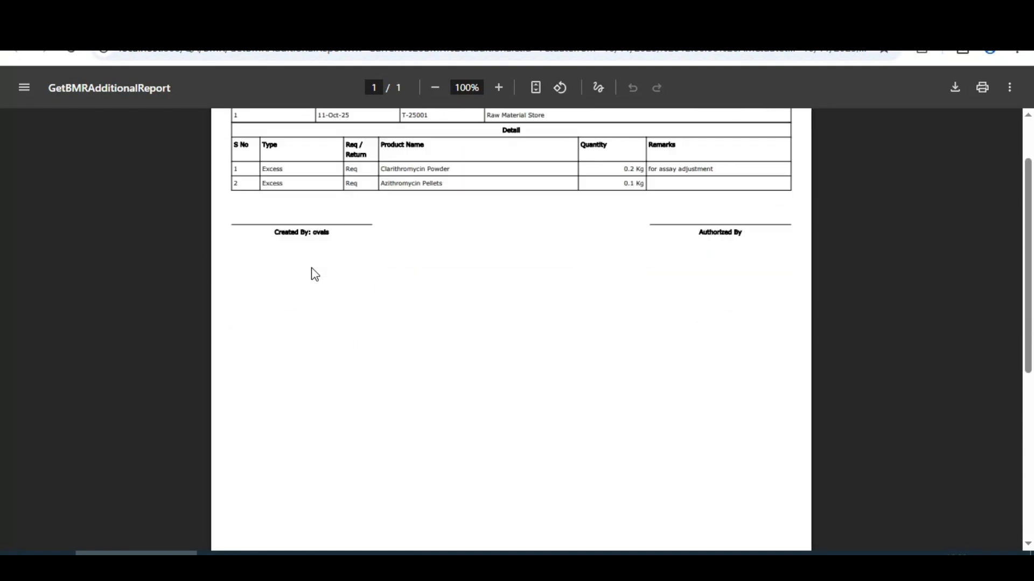
Step: Leave the report, review the product lines of the existing T-25001 request, and return to the BMR Additional list
{"action": "key", "text": "ctrl+shift+Tab"}
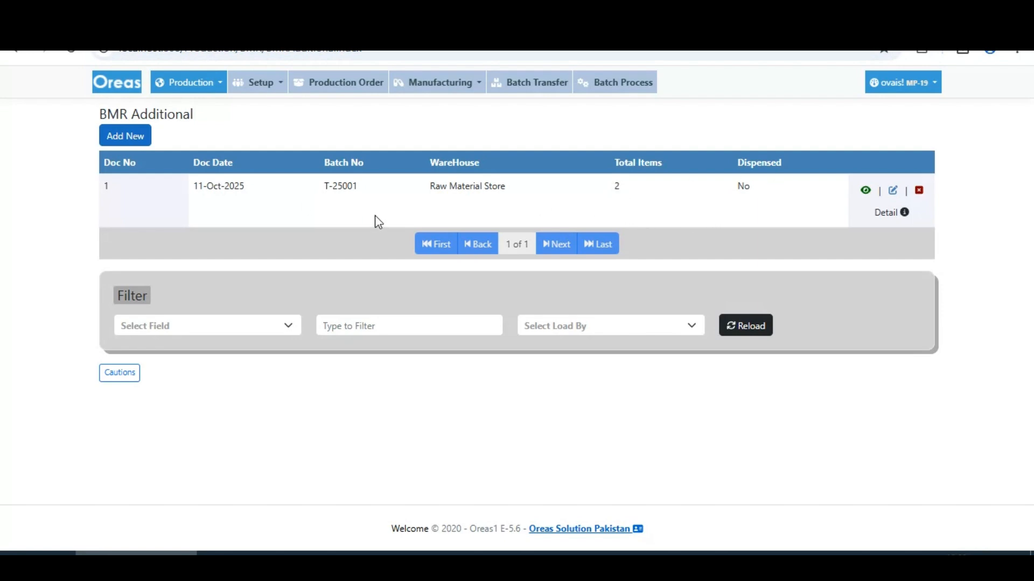
{"action": "left_click", "coordinate": [886, 216]}
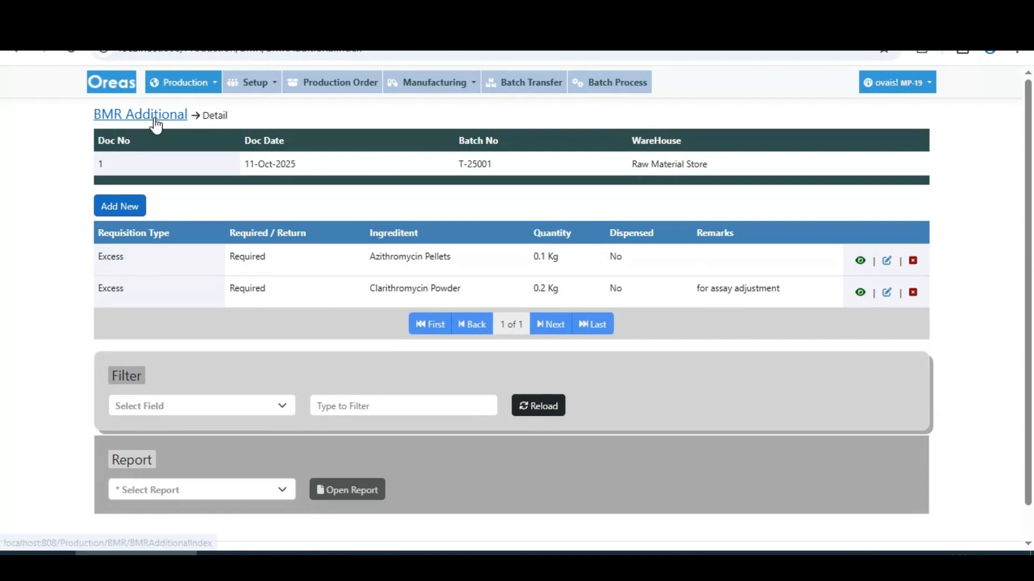
{"action": "left_click", "coordinate": [154, 116]}
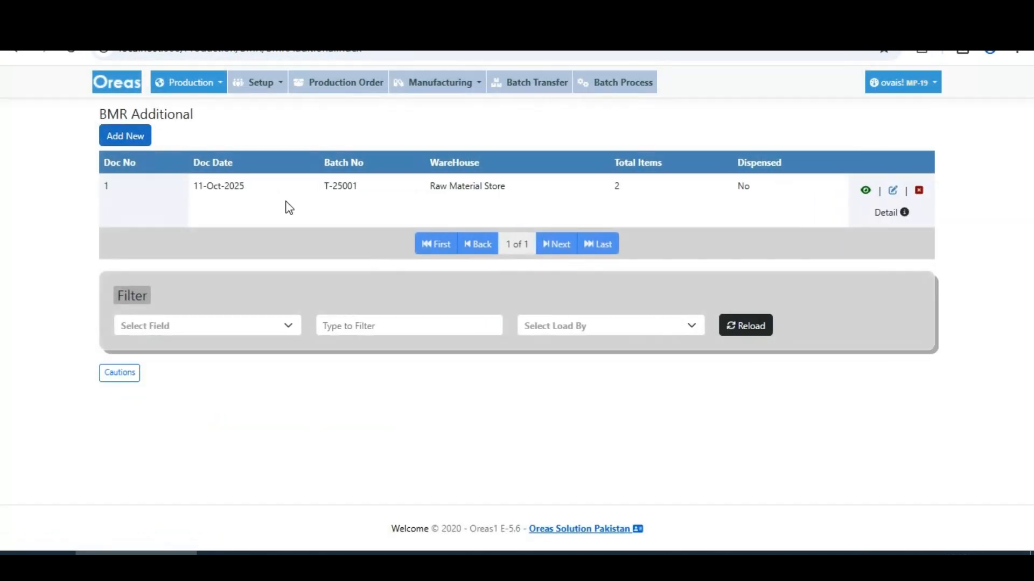
Step: Start a new BMR Additional entry and set its batch number to T-25001
{"action": "left_click", "coordinate": [140, 137]}
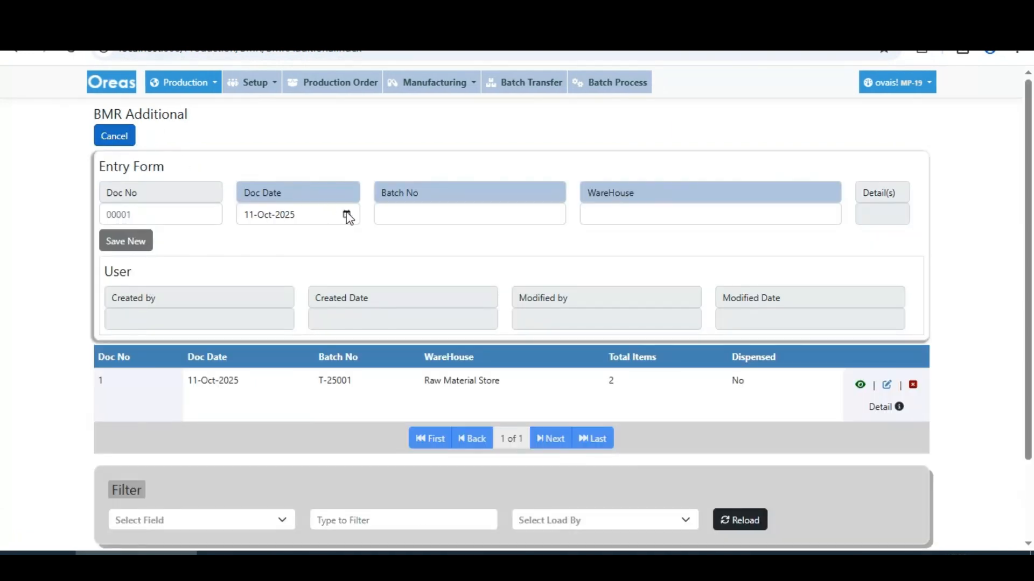
{"action": "left_click", "coordinate": [443, 225]}
{"action": "left_click", "coordinate": [519, 162]}
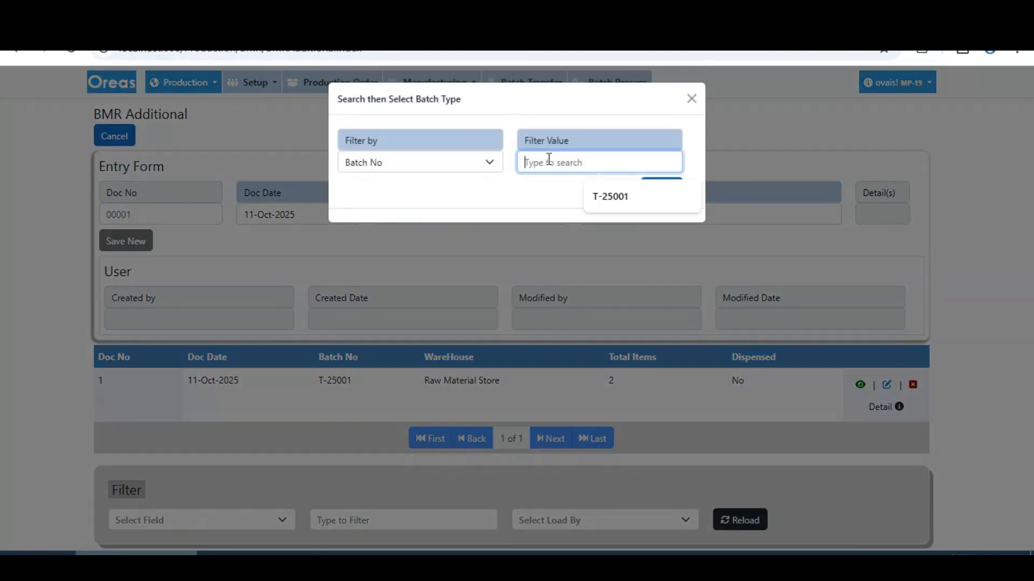
{"action": "left_click", "coordinate": [606, 203]}
{"action": "left_click", "coordinate": [668, 189]}
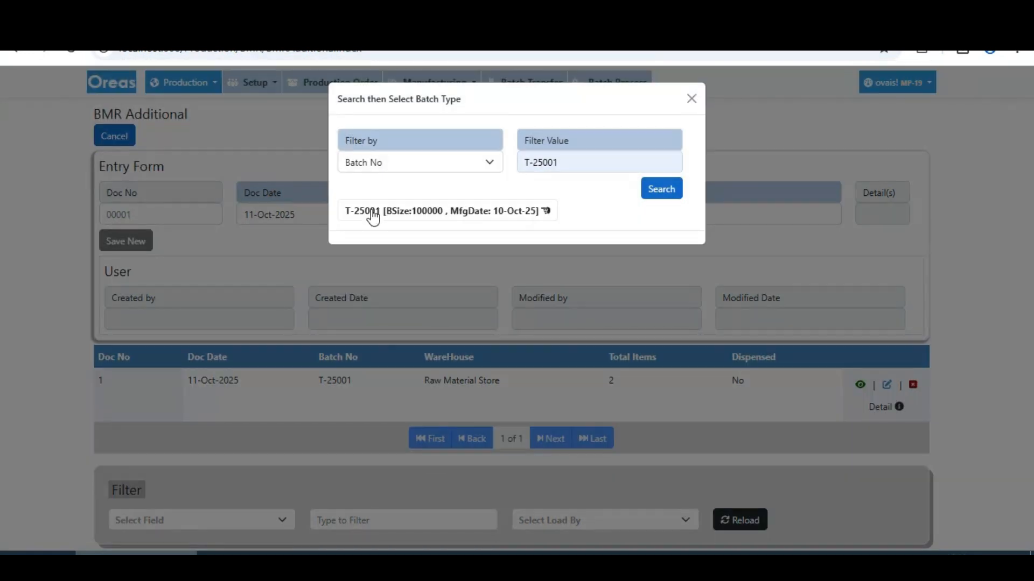
{"action": "left_click", "coordinate": [369, 214]}
Step: Set the entry's warehouse to Raw Material Store and save it as a new document
{"action": "left_click", "coordinate": [606, 216]}
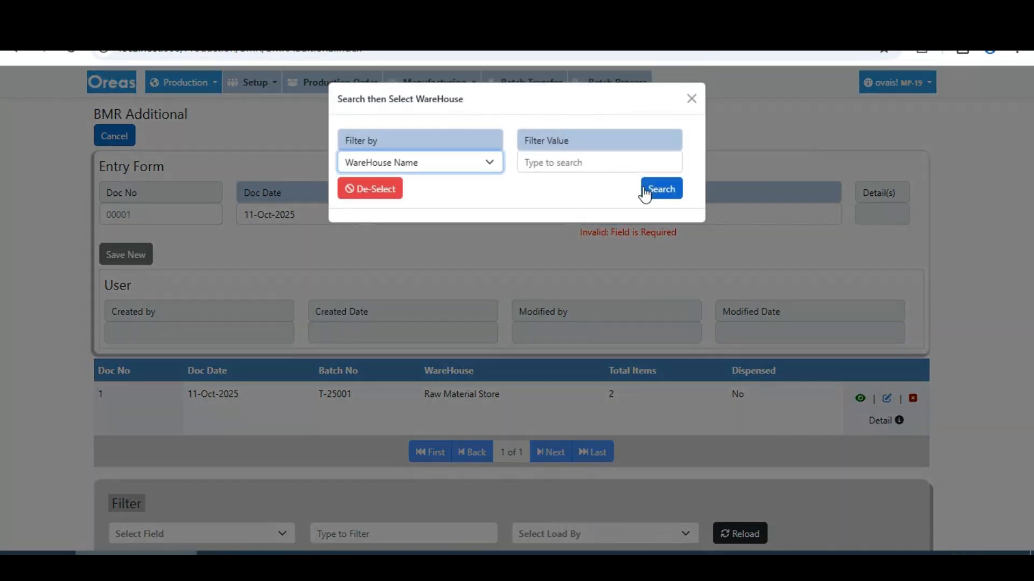
{"action": "left_click", "coordinate": [651, 189]}
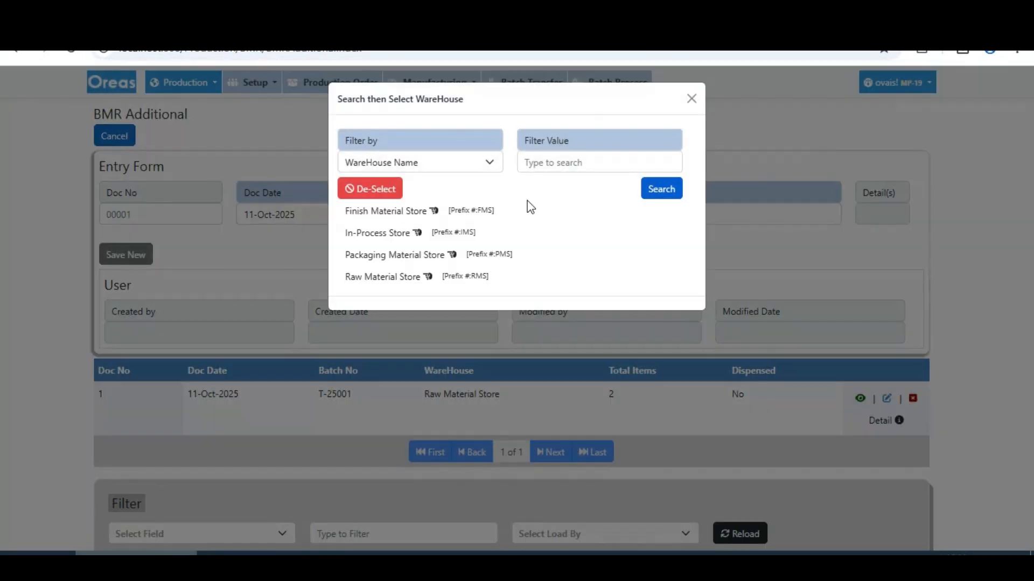
{"action": "left_click", "coordinate": [372, 278]}
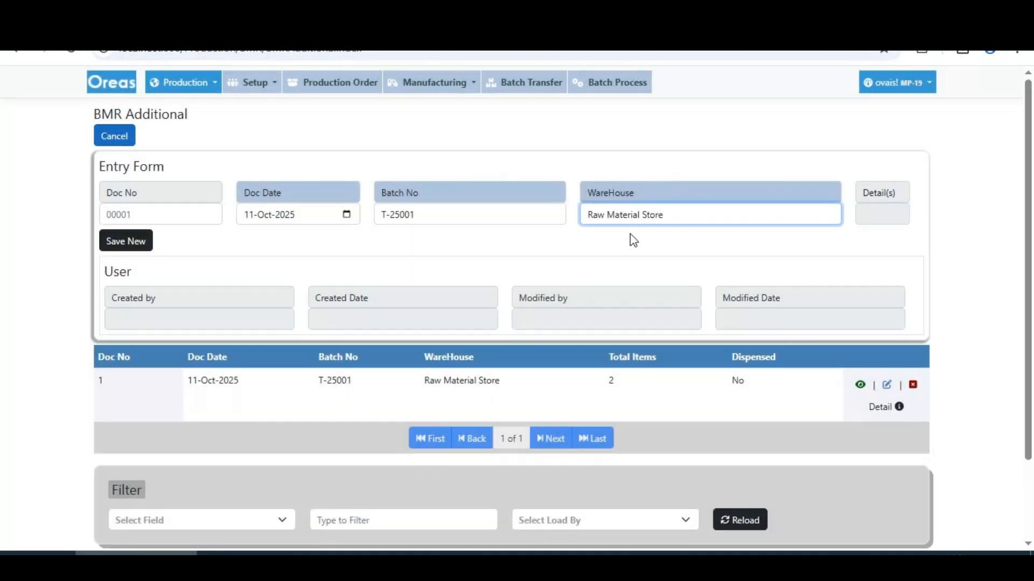
{"action": "left_click", "coordinate": [128, 242]}
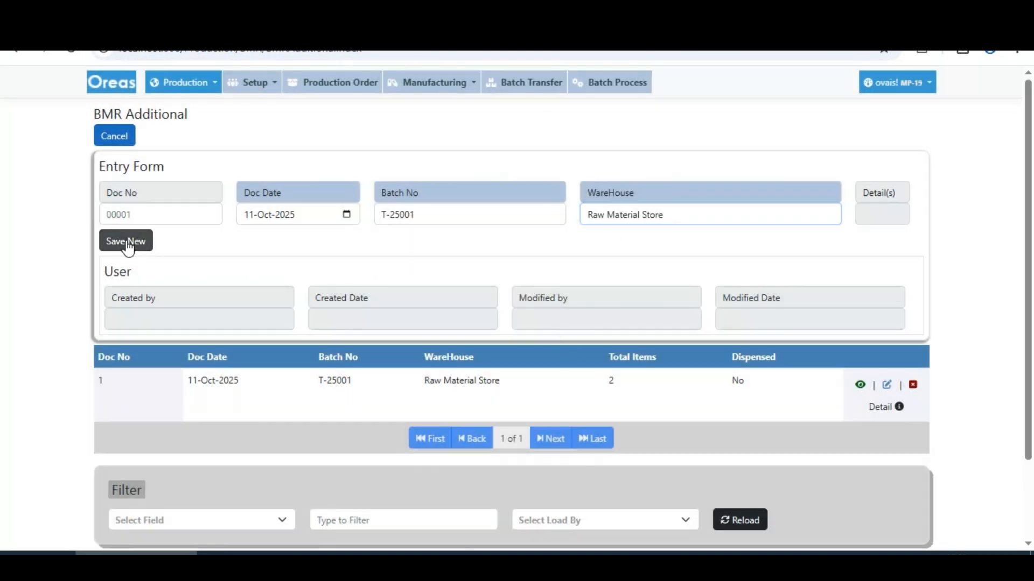
{"action": "left_click", "coordinate": [573, 144]}
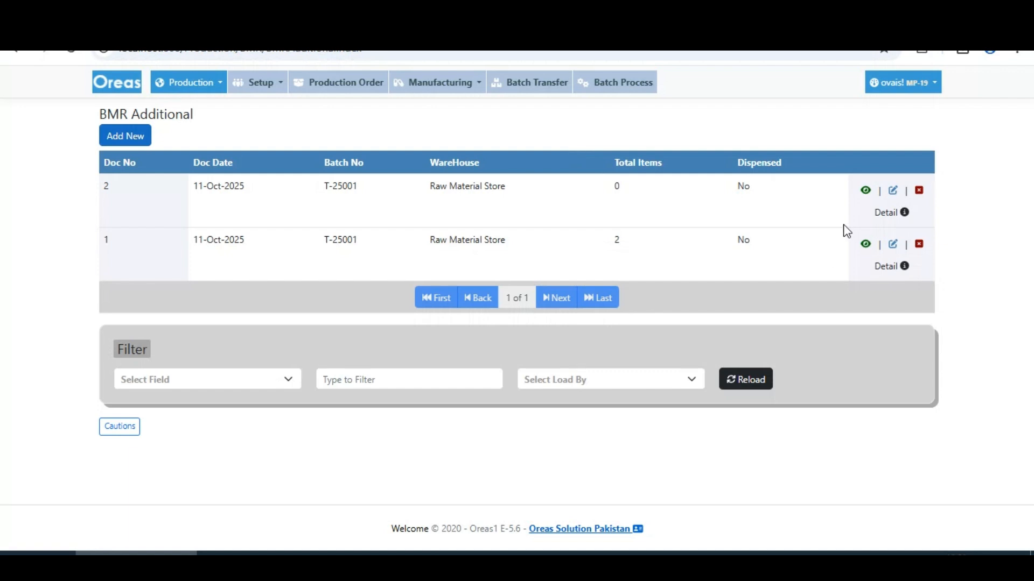
Step: Start a new detail line in BMR Additional document 2 and set its type to Excess
{"action": "left_click", "coordinate": [899, 215]}
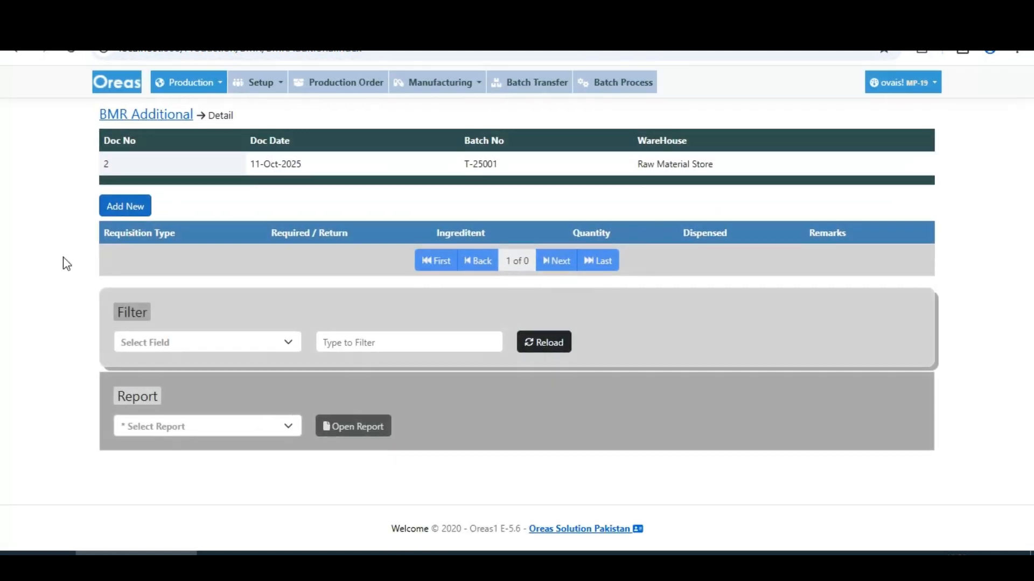
{"action": "left_click", "coordinate": [117, 208]}
{"action": "left_click", "coordinate": [219, 284]}
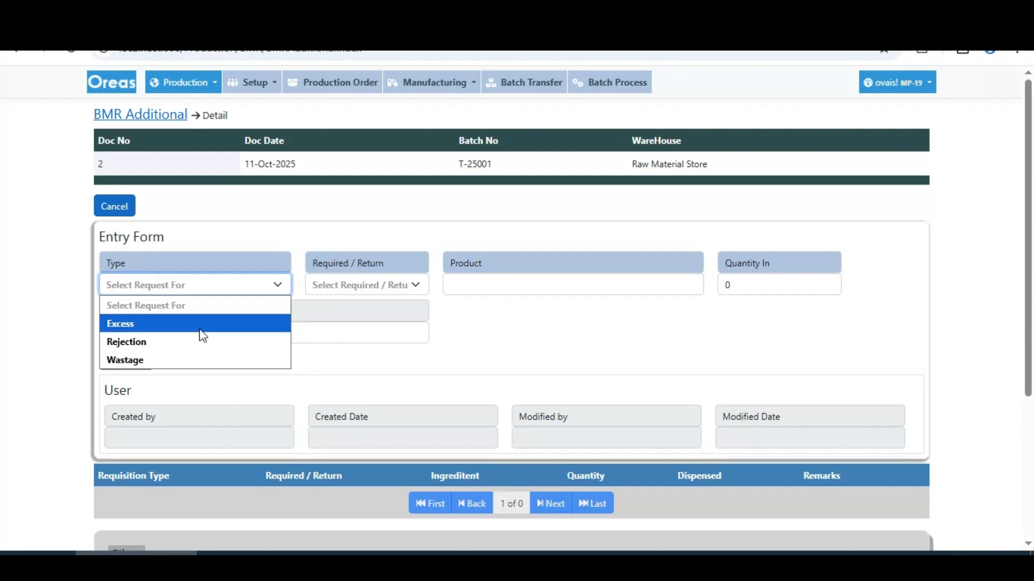
{"action": "left_click", "coordinate": [200, 345]}
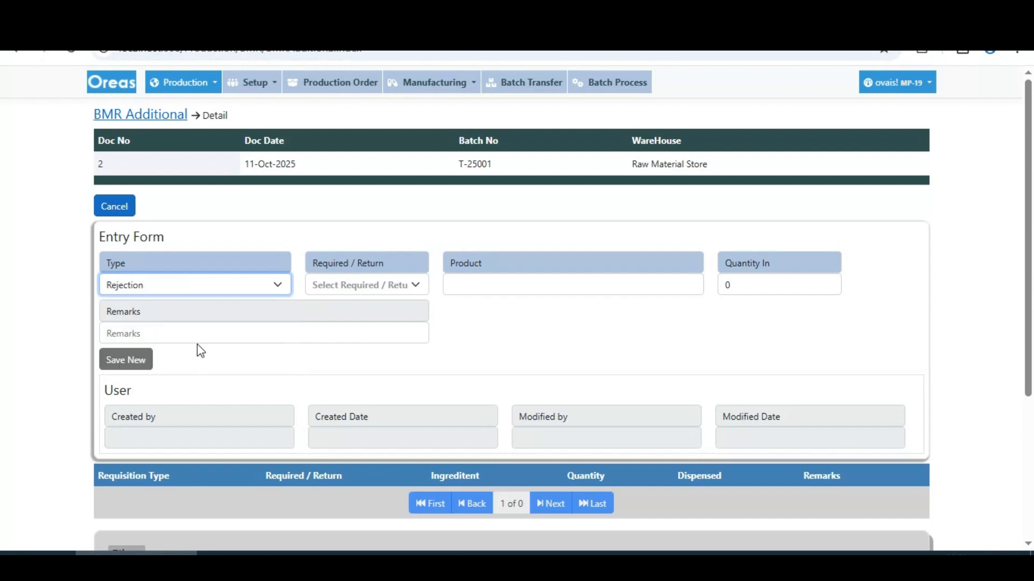
{"action": "left_click", "coordinate": [228, 286]}
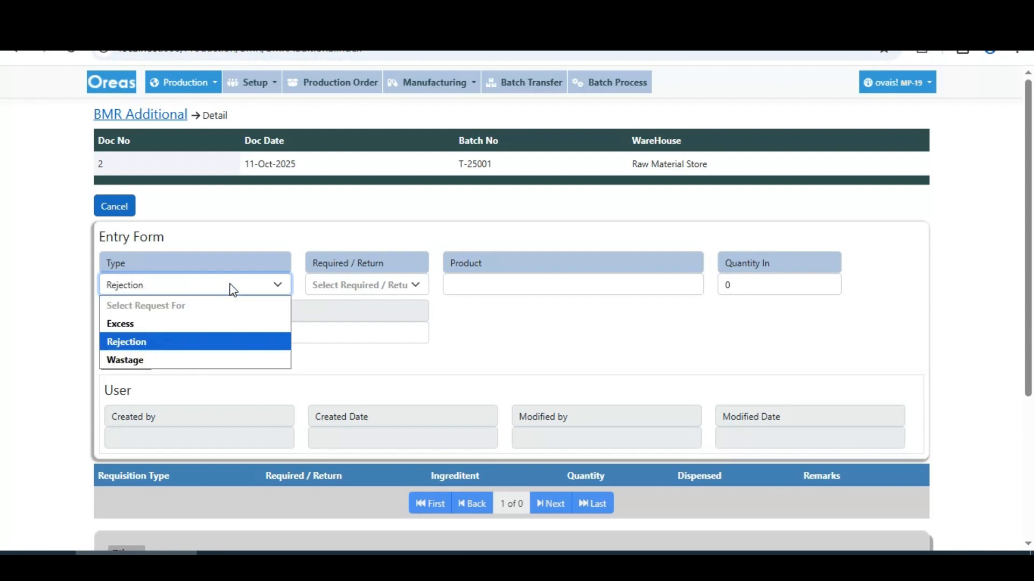
{"action": "left_click", "coordinate": [176, 347]}
{"action": "left_click", "coordinate": [274, 284]}
{"action": "left_click", "coordinate": [155, 329]}
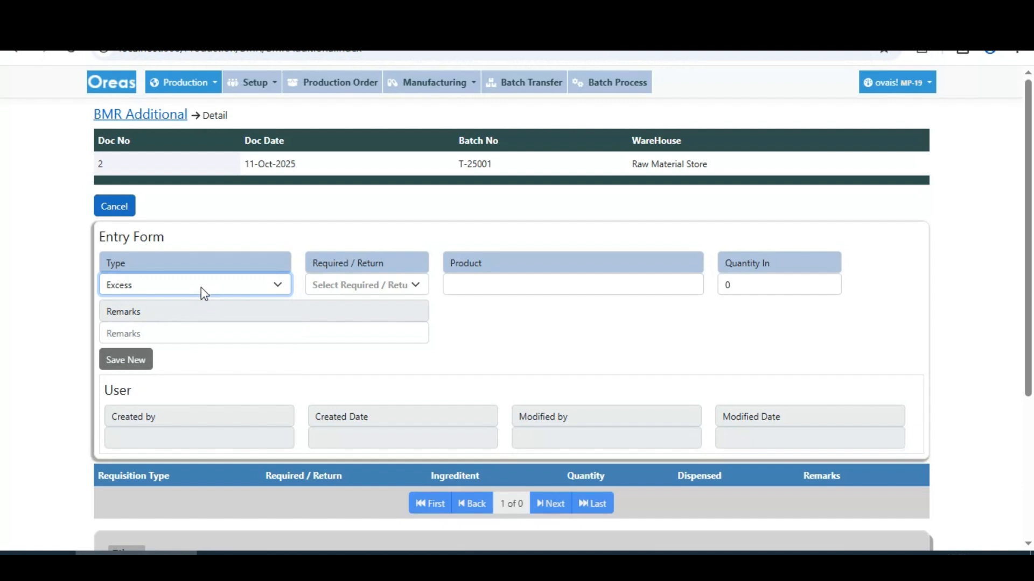
Step: Mark the detail line as Return and select Clarithromycin Powder as its product
{"action": "left_click", "coordinate": [204, 293]}
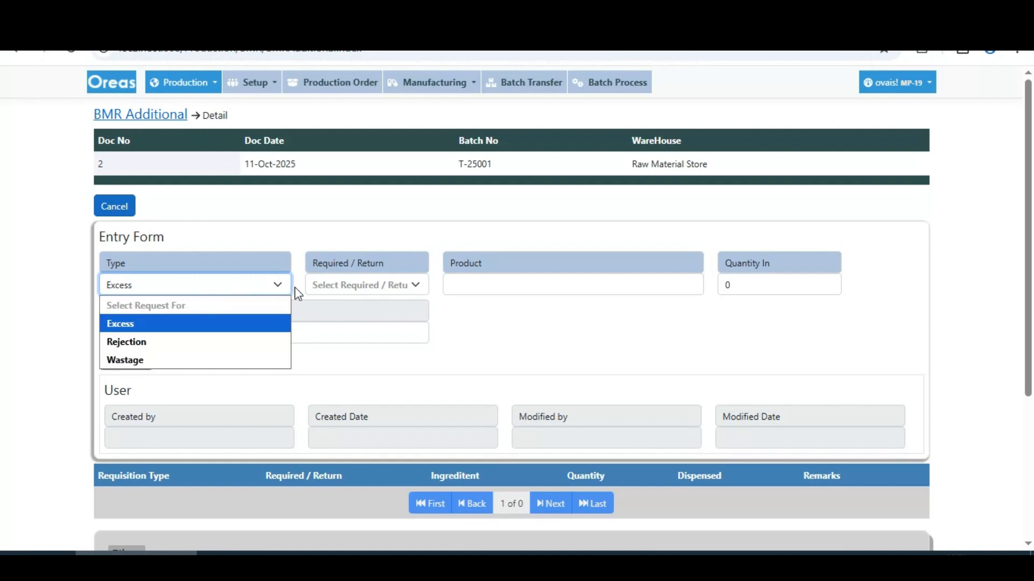
{"action": "left_click", "coordinate": [345, 286]}
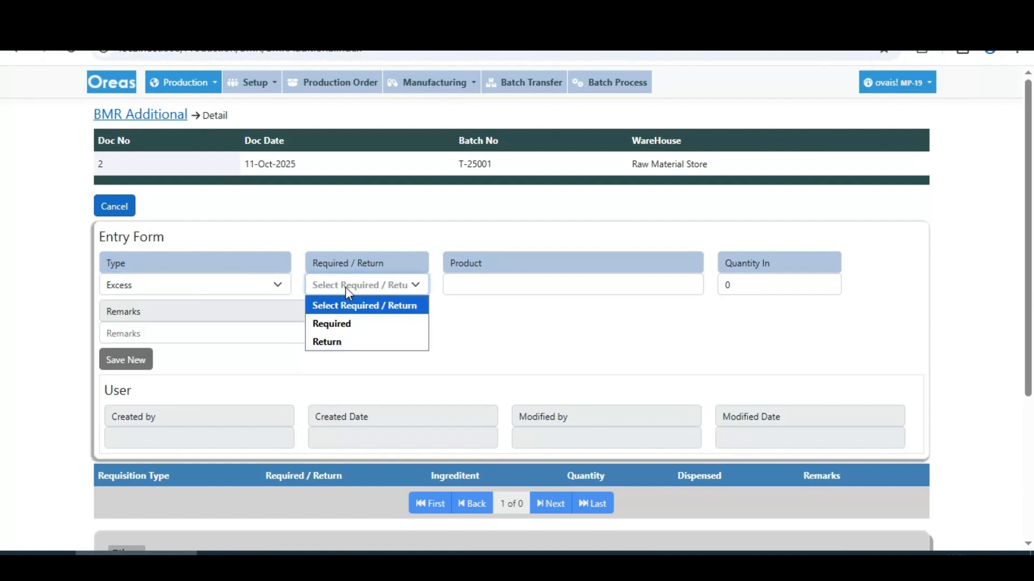
{"action": "left_click", "coordinate": [347, 342]}
{"action": "left_click", "coordinate": [480, 284]}
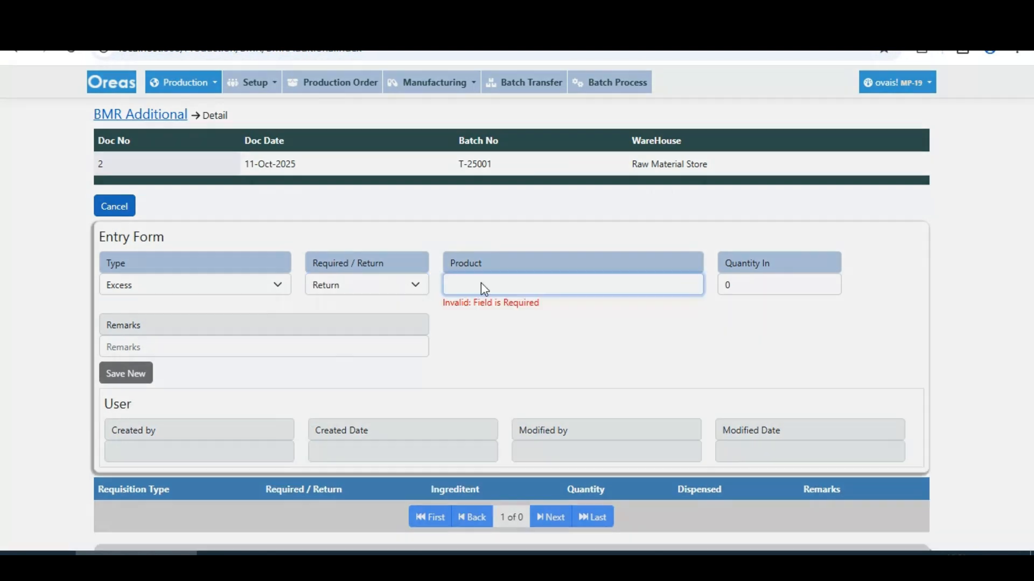
{"action": "left_click", "coordinate": [564, 165]}
{"action": "type", "text": "cla"}
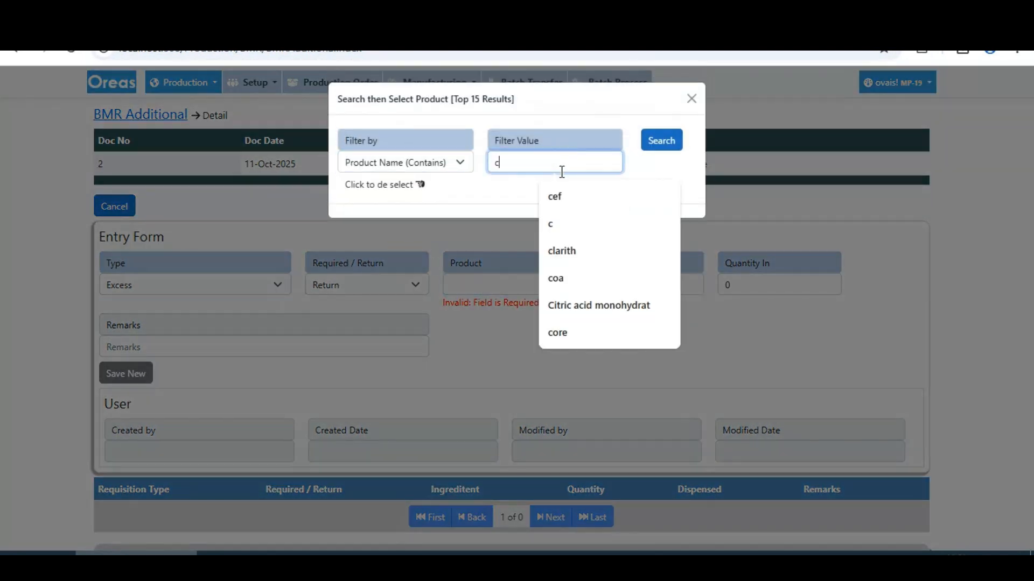
{"action": "type", "text": "ri"}
{"action": "key", "text": "Return"}
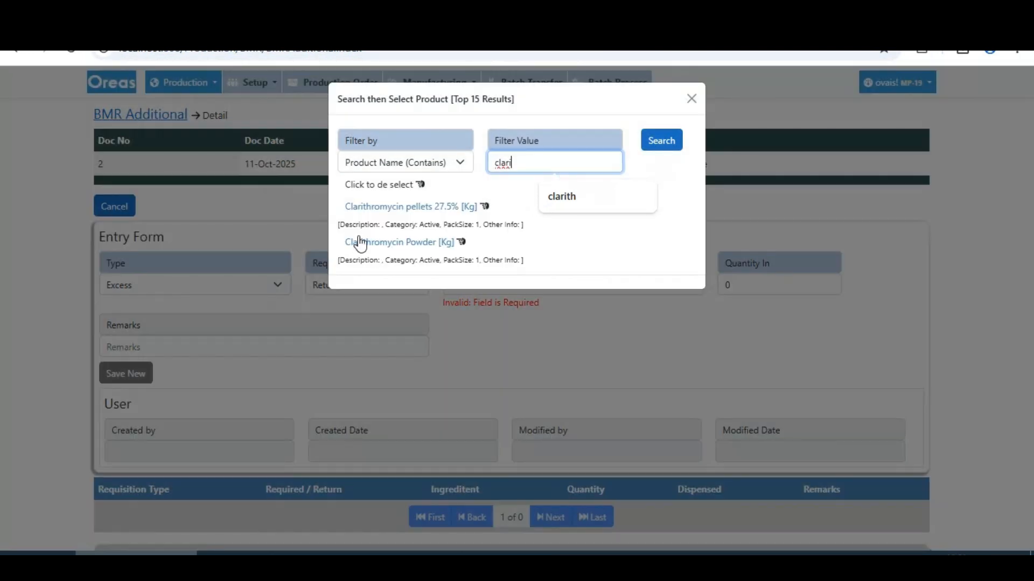
{"action": "left_click", "coordinate": [360, 243]}
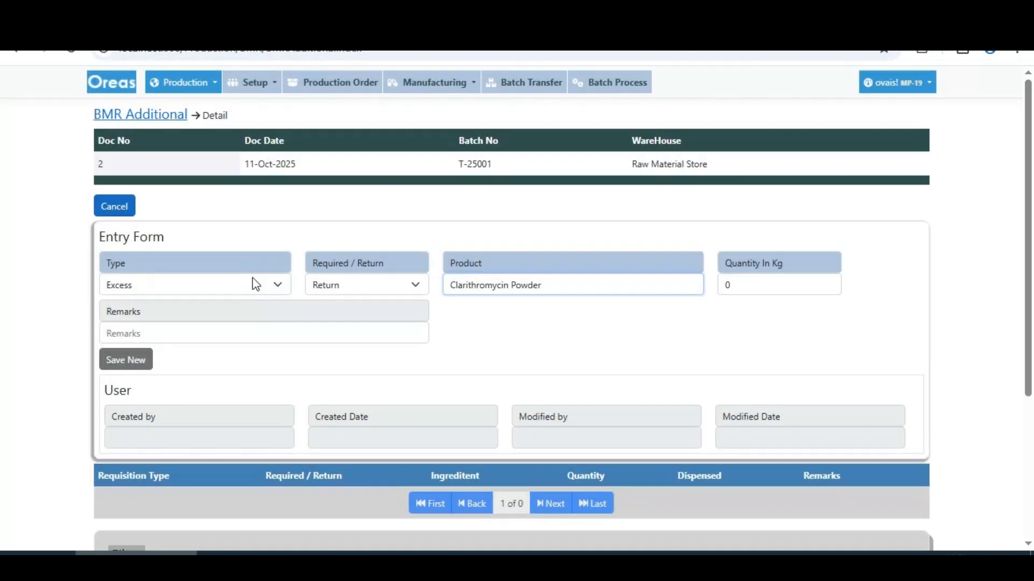
Step: Set the return quantity to 0.1 Kg and save the new detail line
{"action": "key", "text": "Tab"}
{"action": "type", "text": "0"}
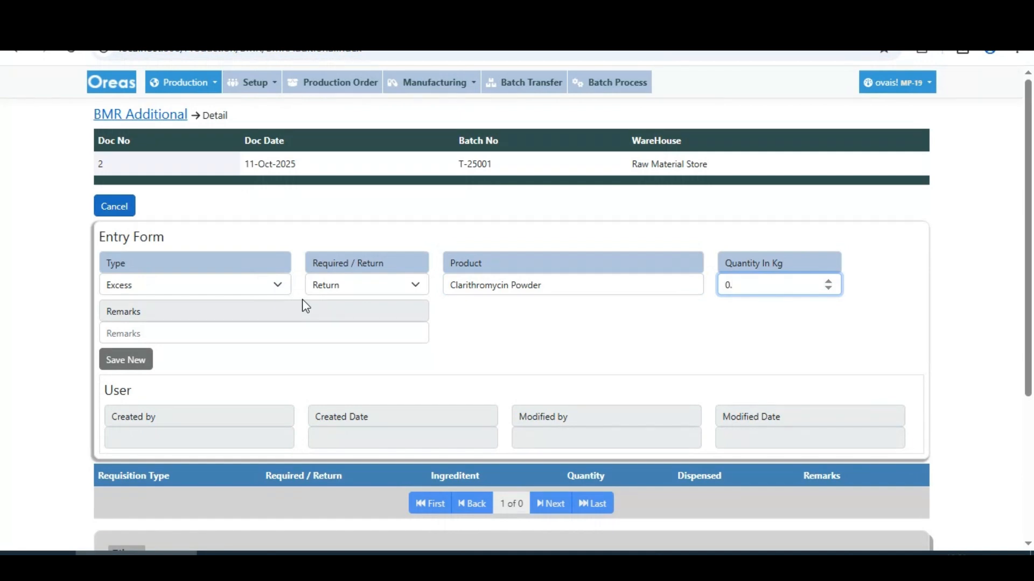
{"action": "type", "text": ".1"}
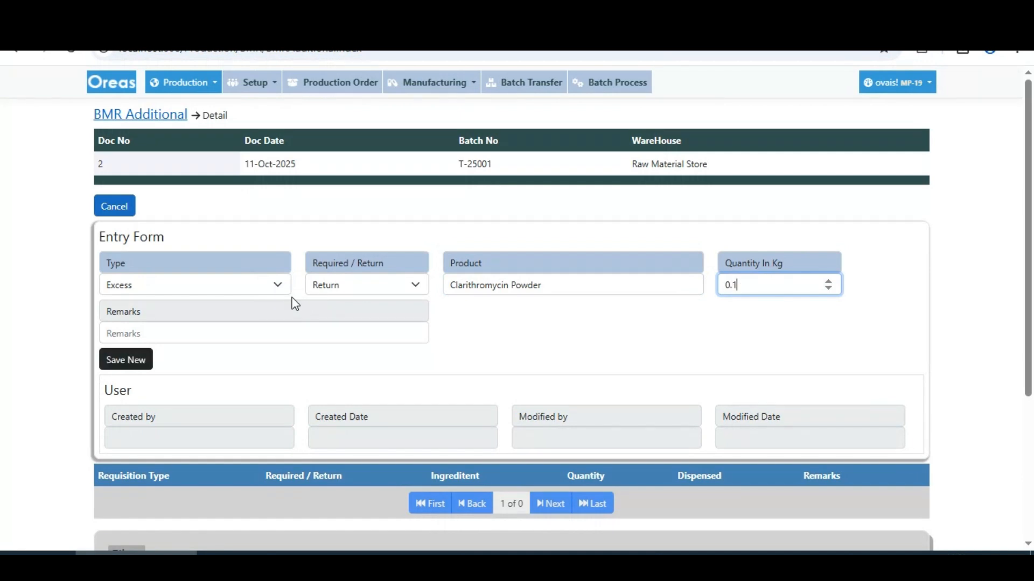
{"action": "left_click", "coordinate": [120, 360]}
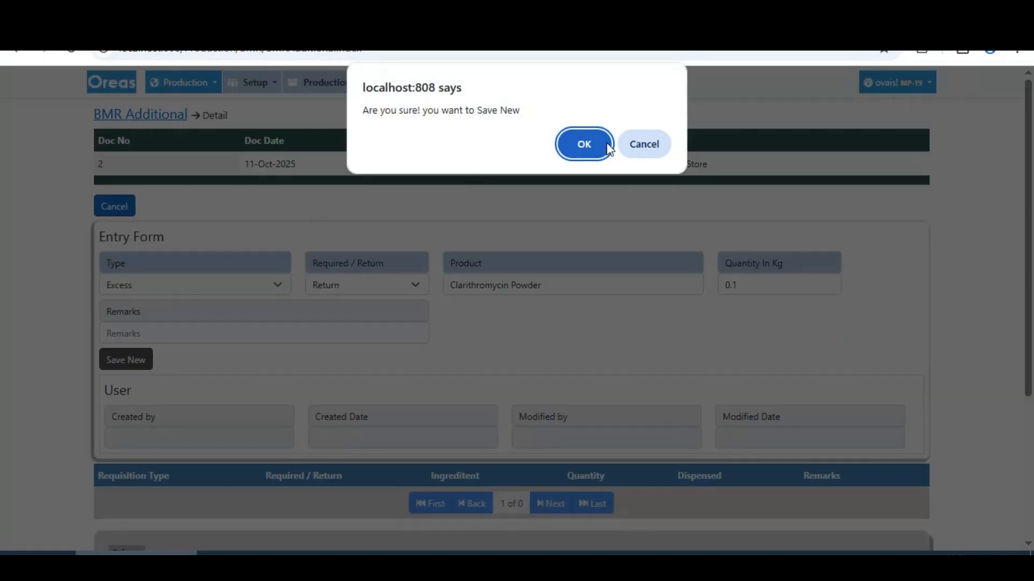
{"action": "left_click", "coordinate": [584, 145]}
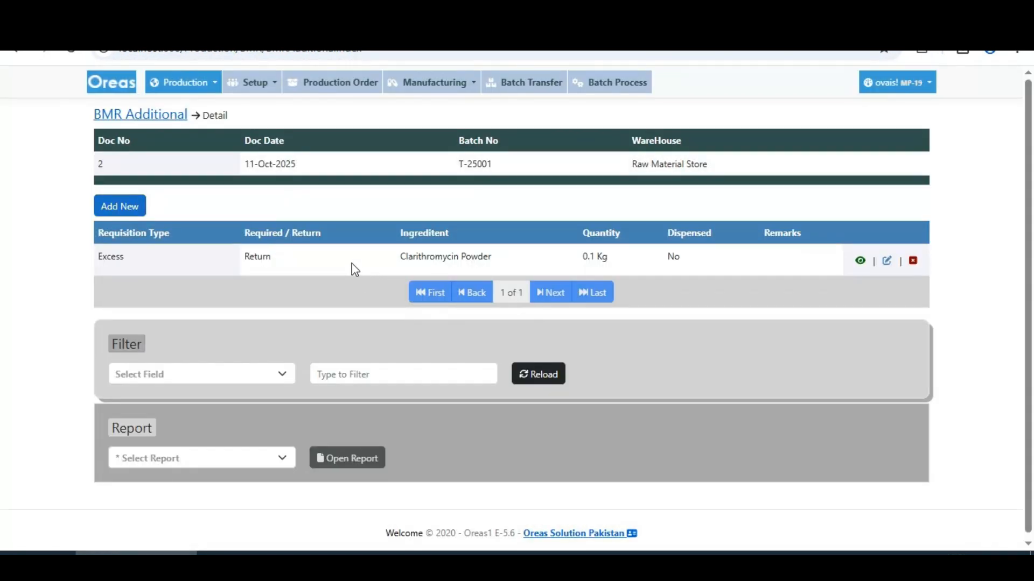
Step: Review the saved Clarithromycin Powder return line and go back to the BMR Additional list
{"action": "left_click_drag", "start_coordinate": [97, 142], "coordinate": [689, 290]}
{"action": "left_click", "coordinate": [689, 291]}
{"action": "left_click_drag", "start_coordinate": [405, 257], "coordinate": [491, 257]}
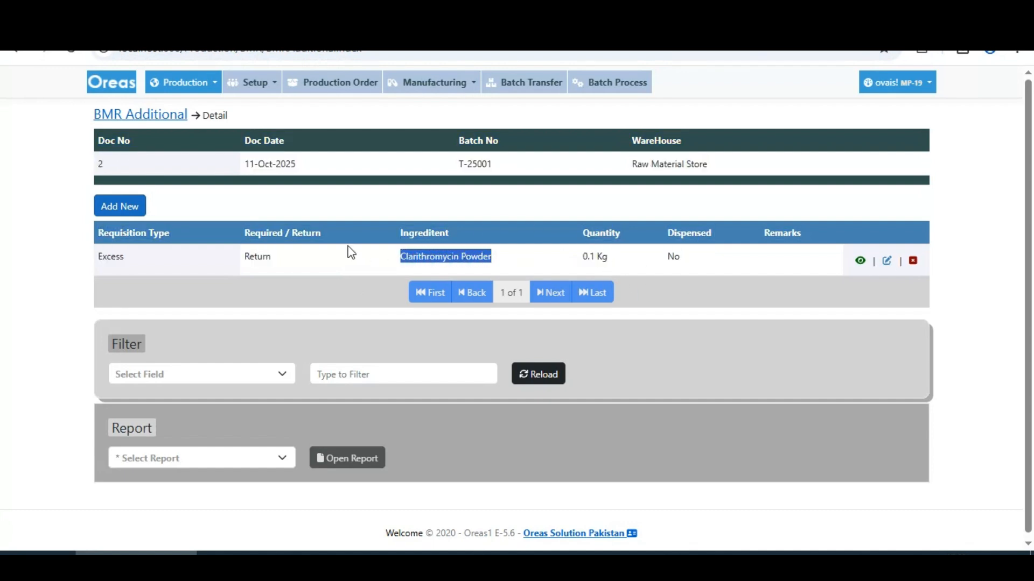
{"action": "left_click", "coordinate": [350, 252]}
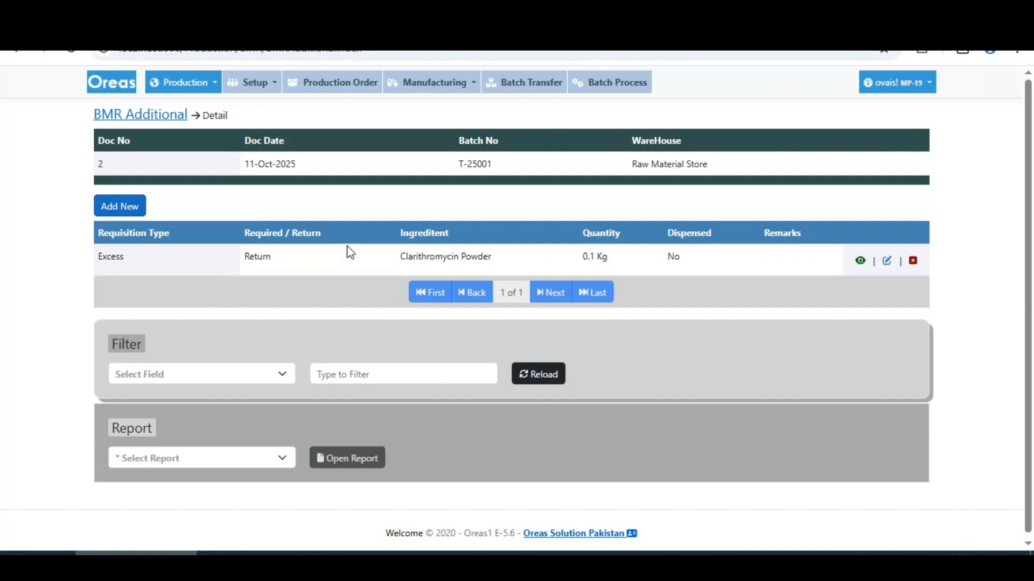
{"action": "left_click", "coordinate": [139, 116]}
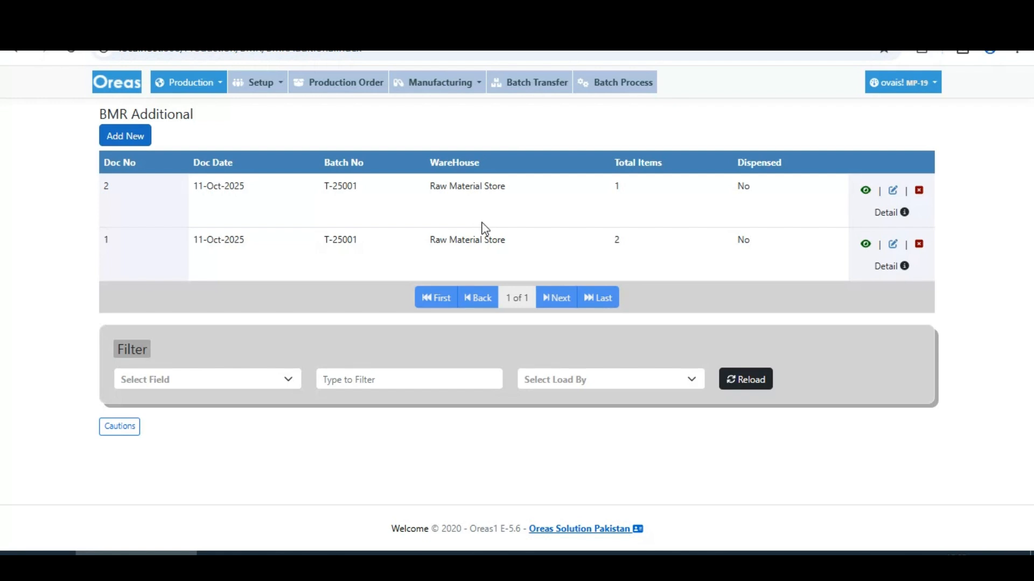
Step: Examine the batch numbers, warehouse and other values of both documents in the BMR Additional list
{"action": "double_click", "coordinate": [336, 186]}
{"action": "left_click", "coordinate": [616, 231]}
{"action": "left_click_drag", "start_coordinate": [98, 113], "coordinate": [196, 116]}
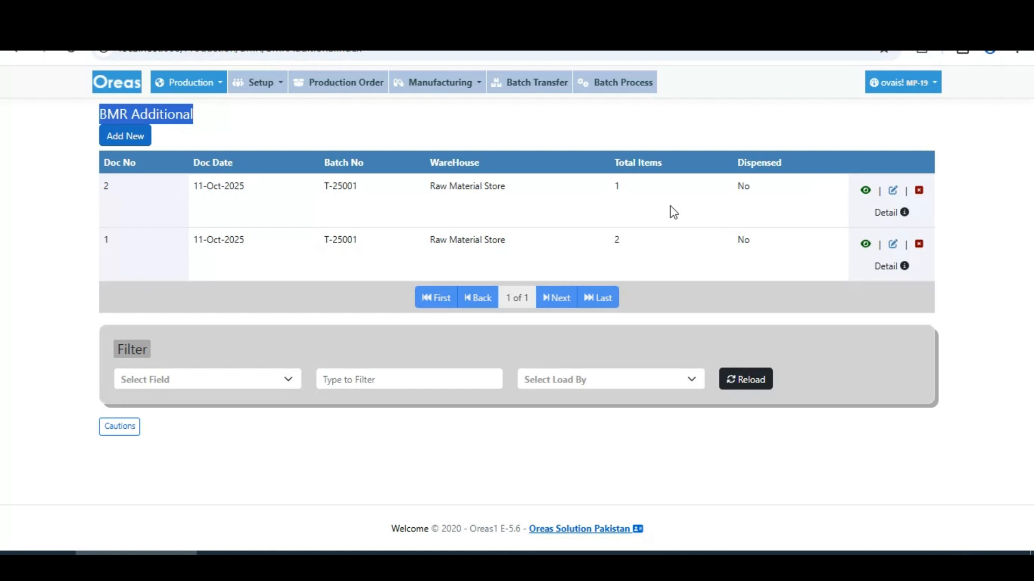
{"action": "left_click", "coordinate": [295, 187]}
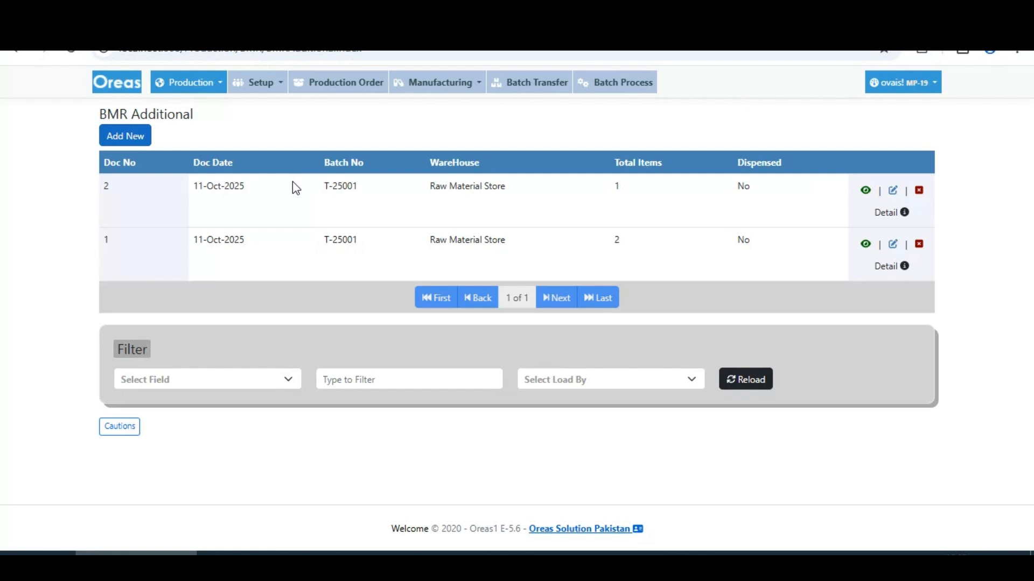
{"action": "left_click_drag", "start_coordinate": [763, 247], "coordinate": [173, 214]}
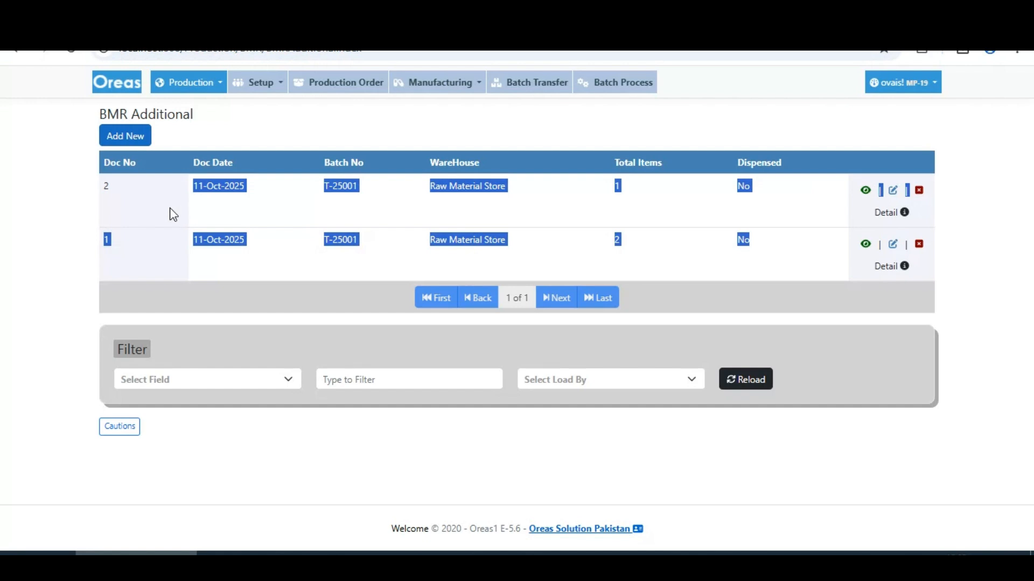
{"action": "left_click", "coordinate": [263, 219]}
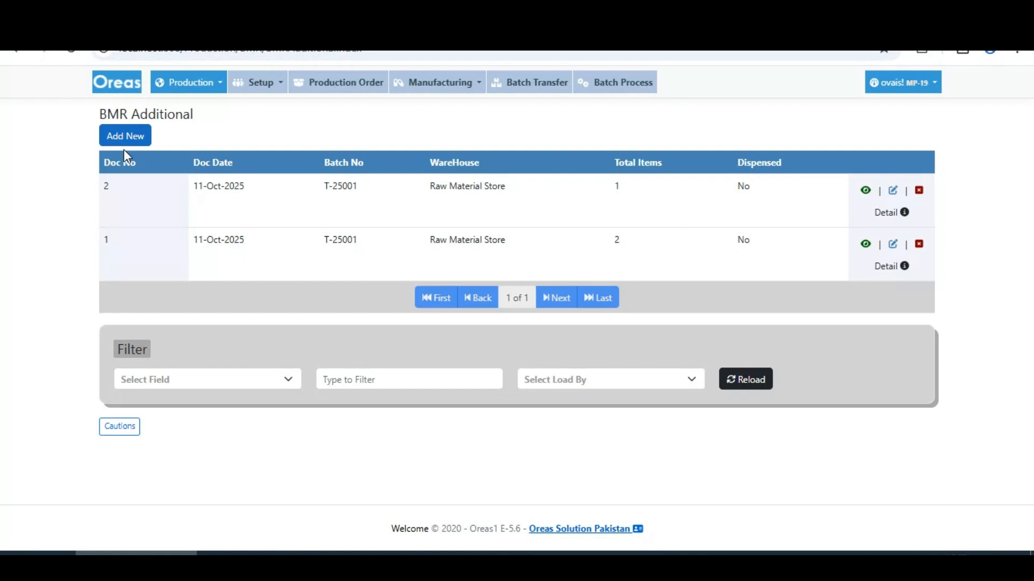
{"action": "double_click", "coordinate": [439, 198]}
{"action": "left_click", "coordinate": [312, 188]}
{"action": "left_click_drag", "start_coordinate": [433, 189], "coordinate": [562, 187]}
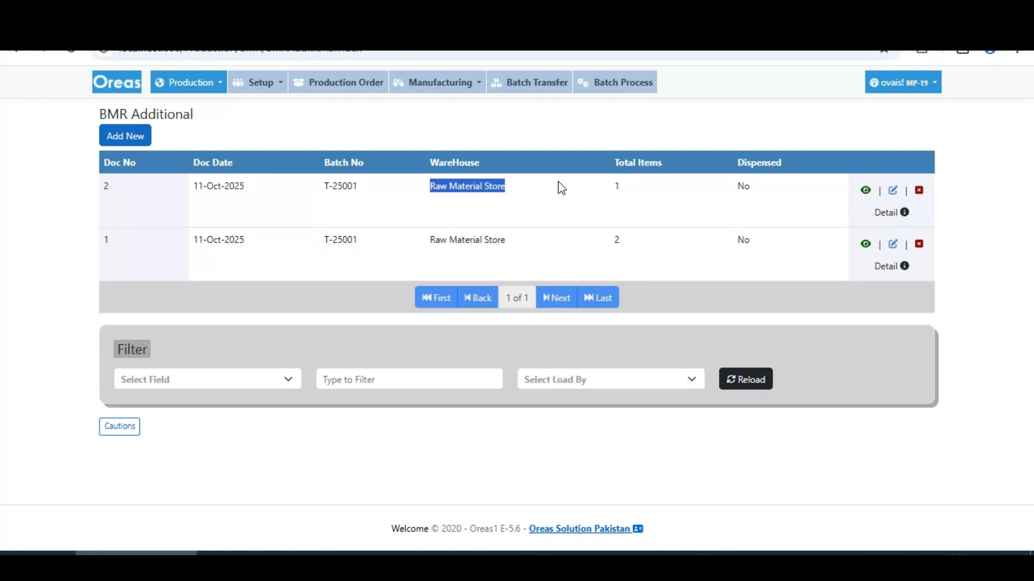
{"action": "left_click", "coordinate": [538, 220]}
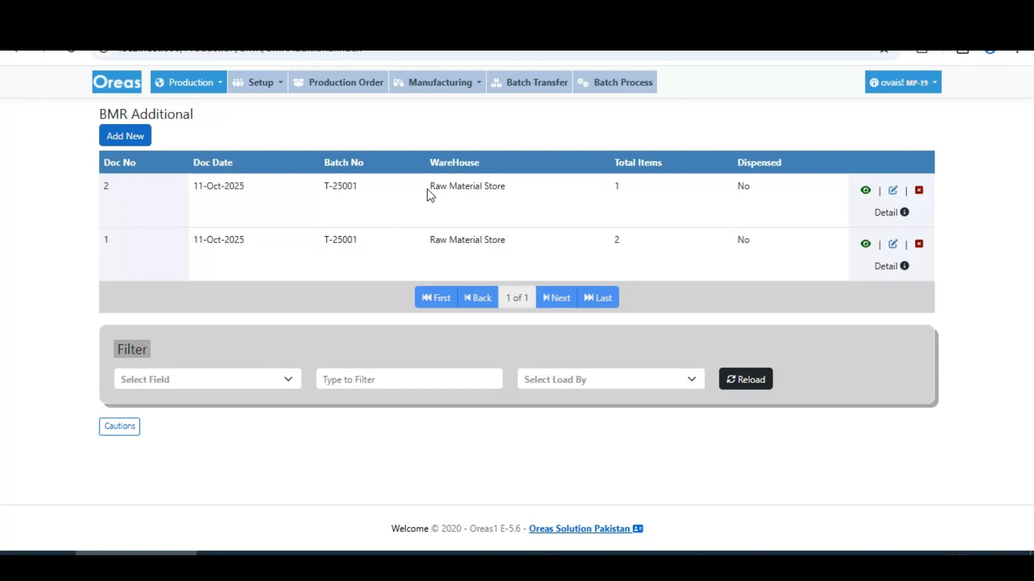
{"action": "left_click_drag", "start_coordinate": [431, 191], "coordinate": [544, 197]}
{"action": "left_click", "coordinate": [545, 195]}
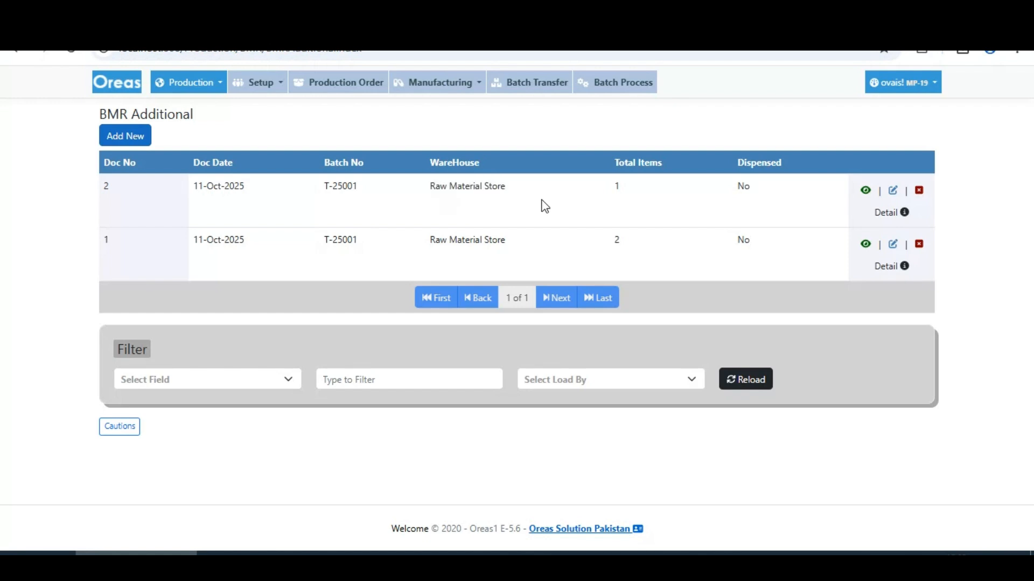